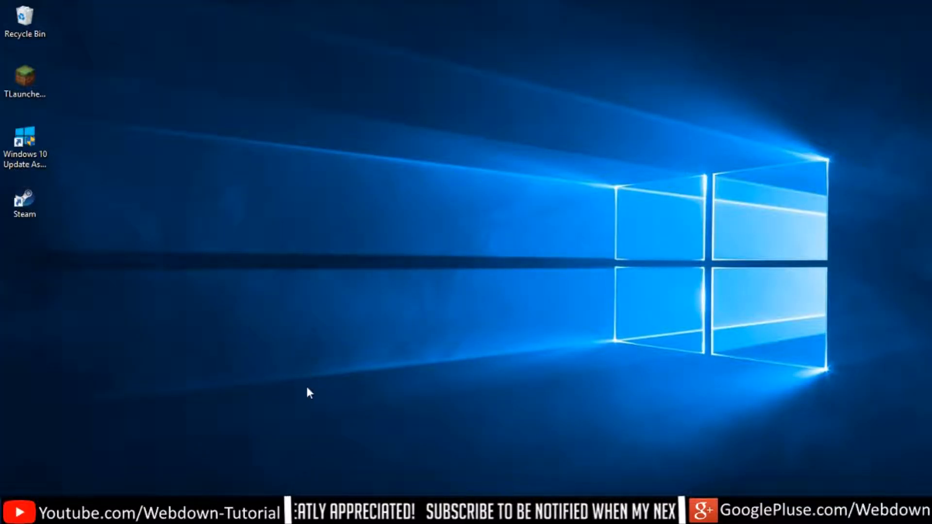
Switch to paint.net, view the example logo.png image and return to the blank untitled image.
mouse_move(250, 512)
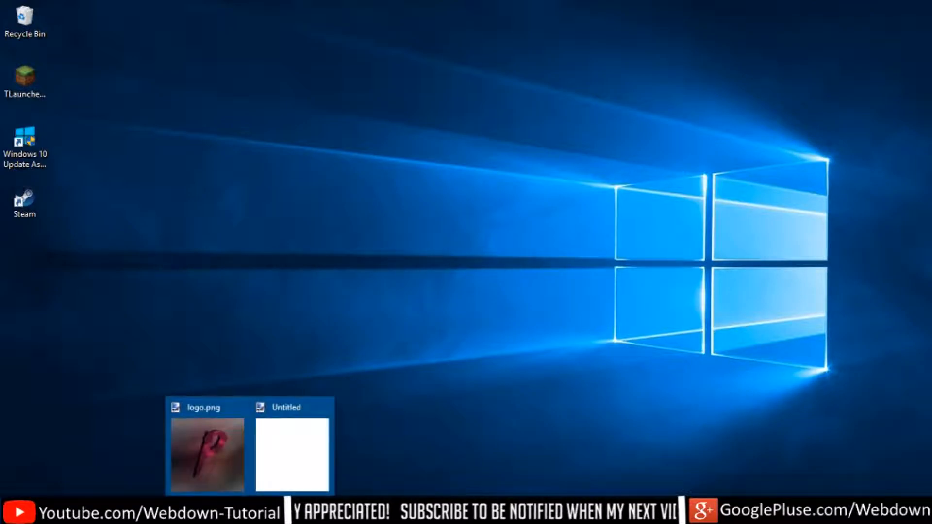
click(277, 479)
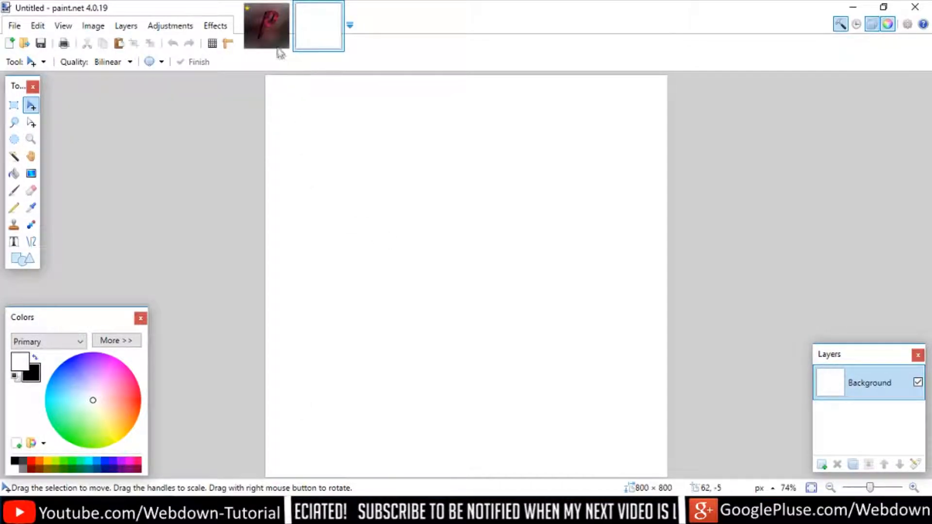
click(253, 33)
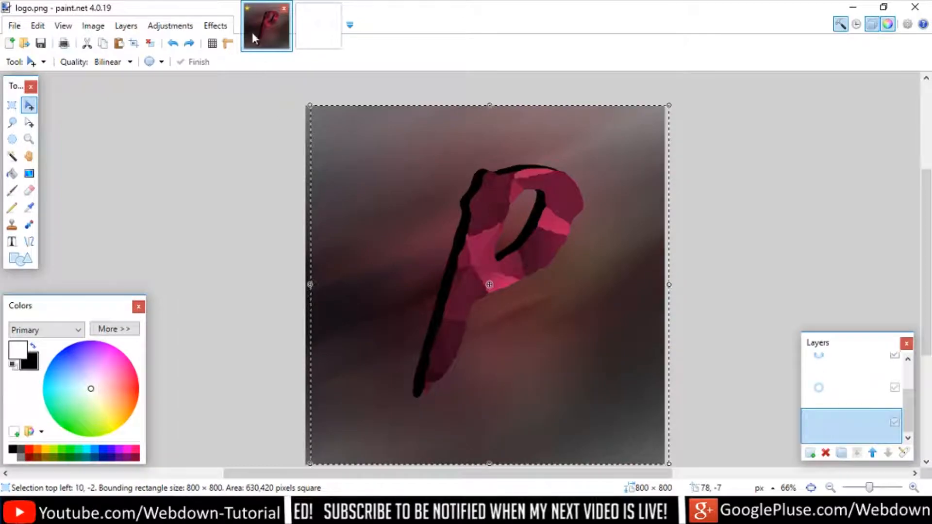
click(320, 34)
Create a new image 800 pixels wide and 800 pixels high, and close the surplus blank image.
click(11, 45)
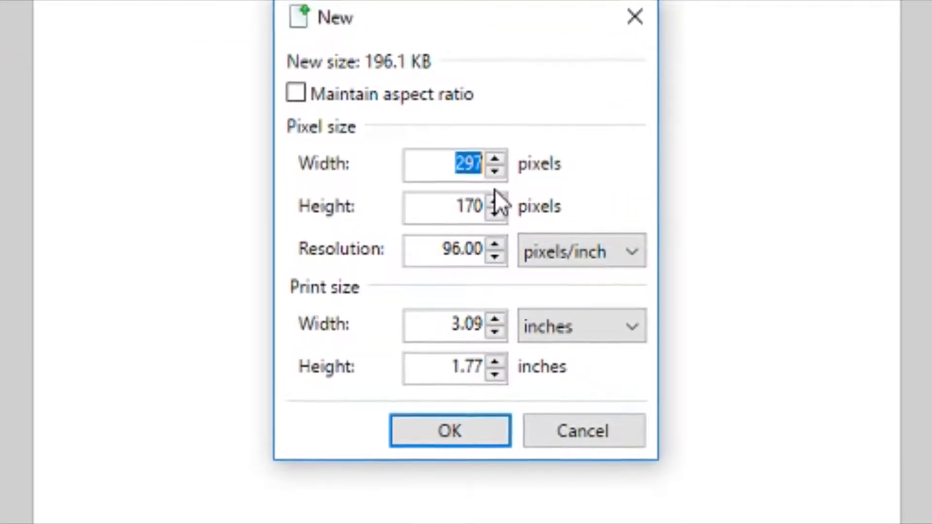
key(BackSpace)
text(800)
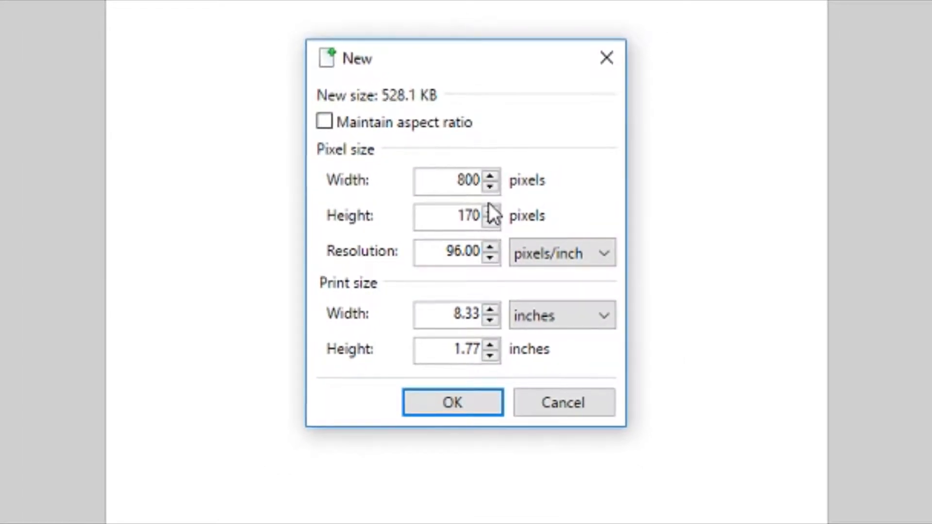
click(481, 216)
key(BackSpace)
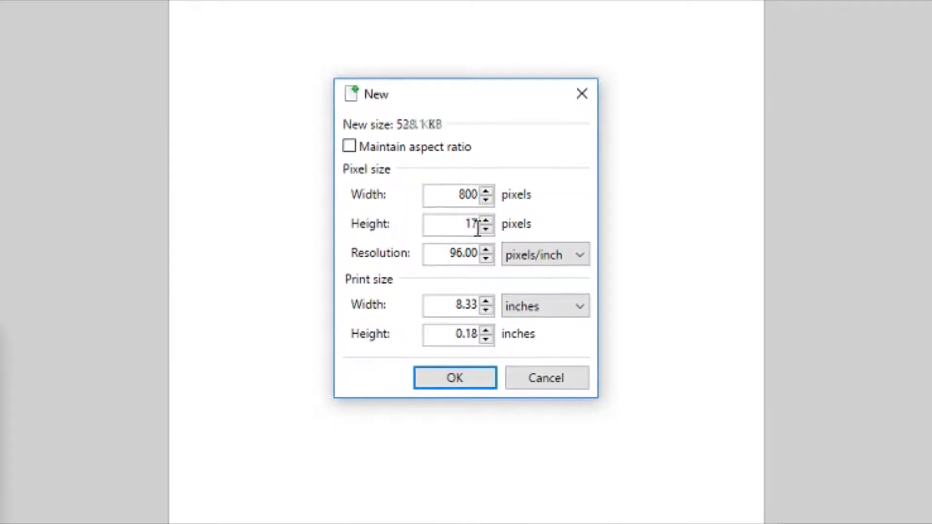
key(BackSpace)
key(BackSpace)
text(800)
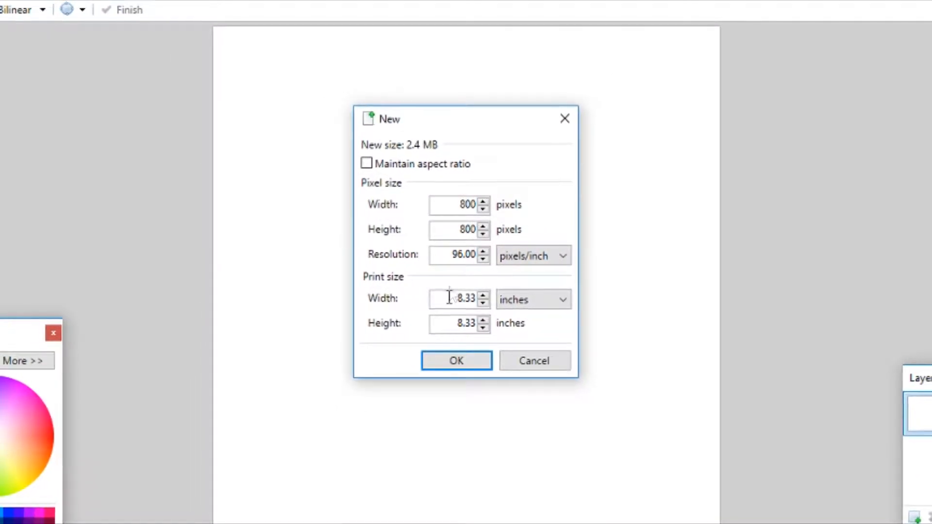
click(456, 361)
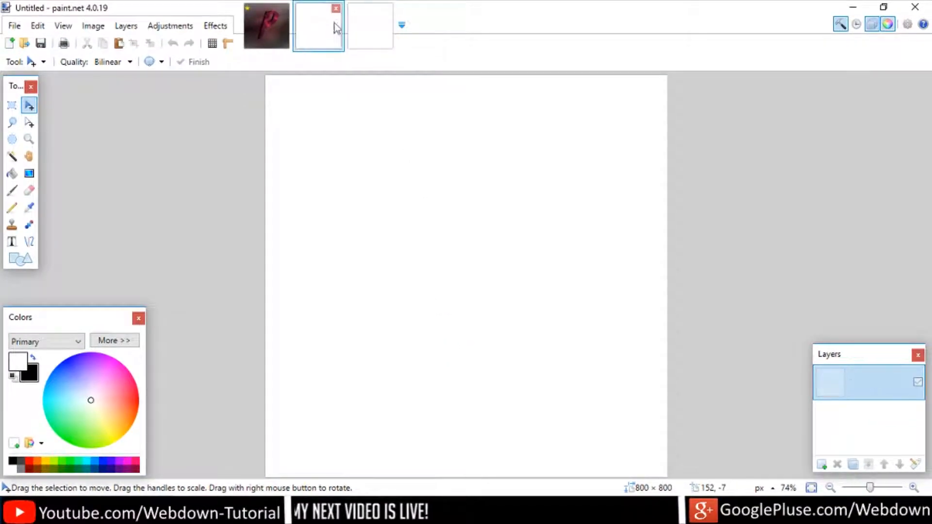
click(336, 9)
Add a new layer and place the text "P" on it, with black as the primary color.
scroll(492, 232, down, 1)
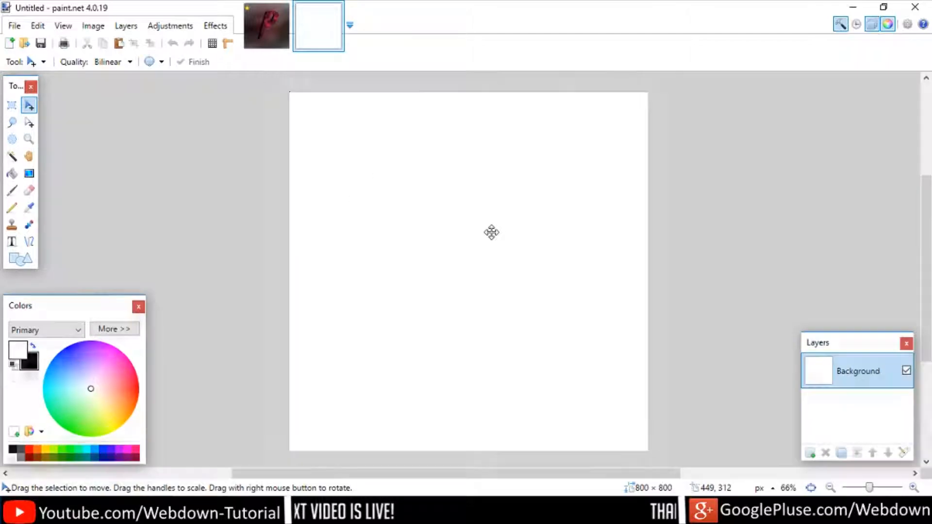
click(810, 452)
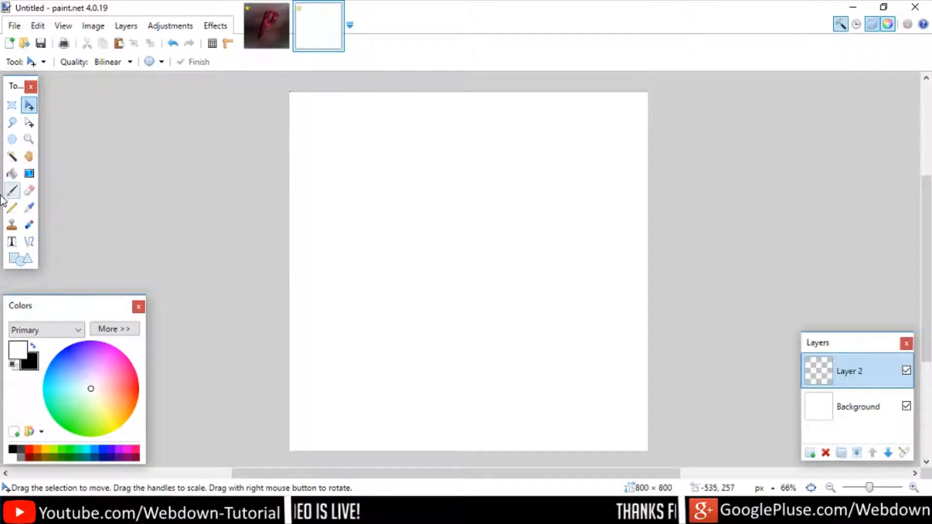
click(12, 242)
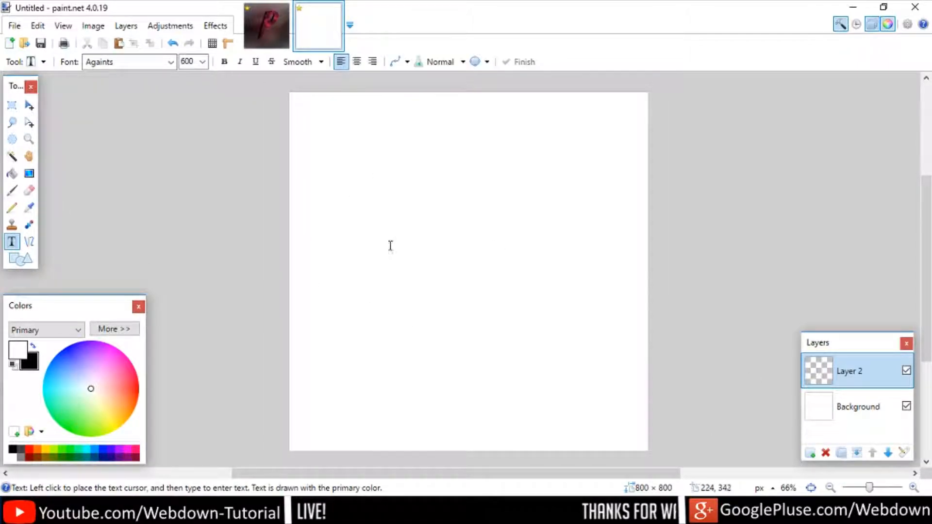
click(404, 256)
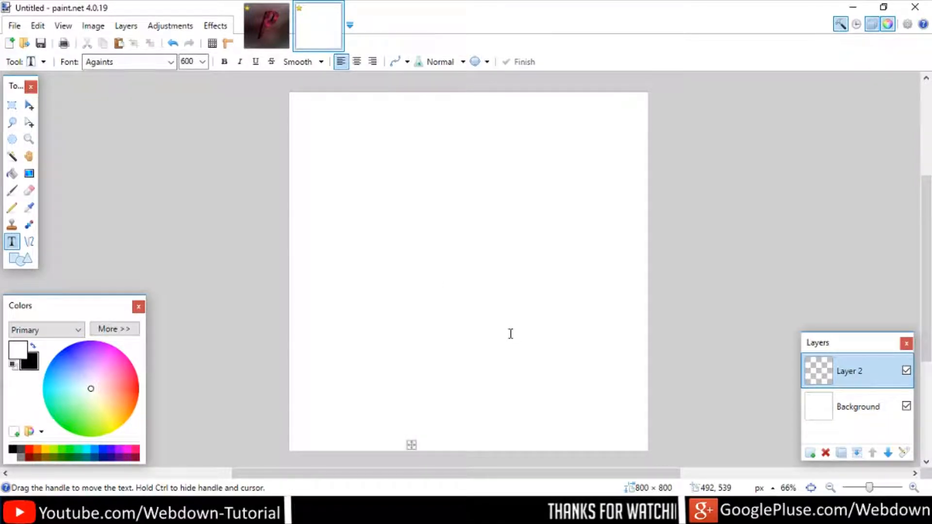
text(P)
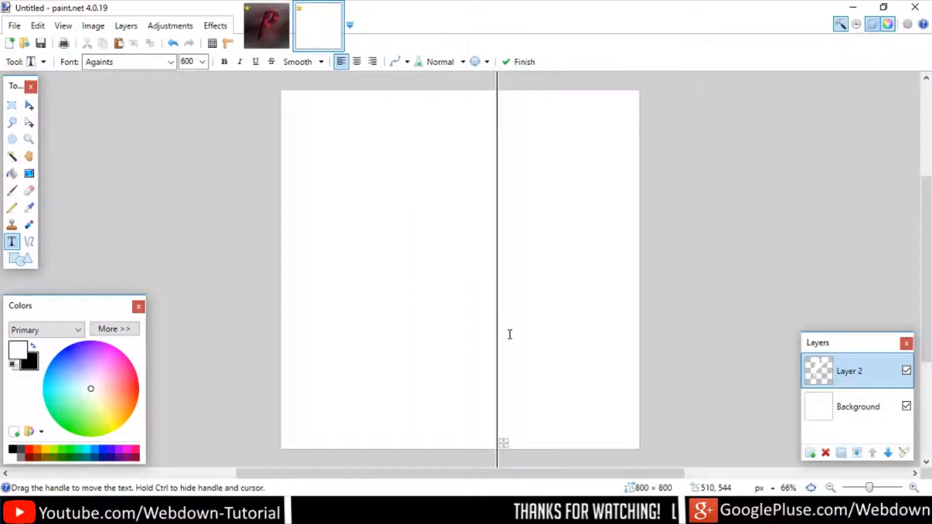
click(33, 347)
Set the letter P's font size to 500, position it around the middle of the canvas and finish the text.
drag(504, 443, 503, 512)
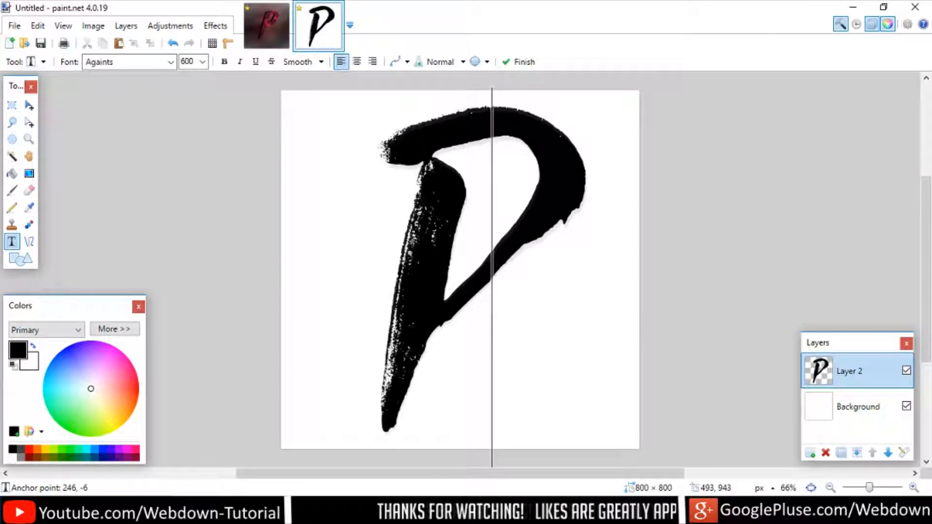
drag(502, 513, 503, 507)
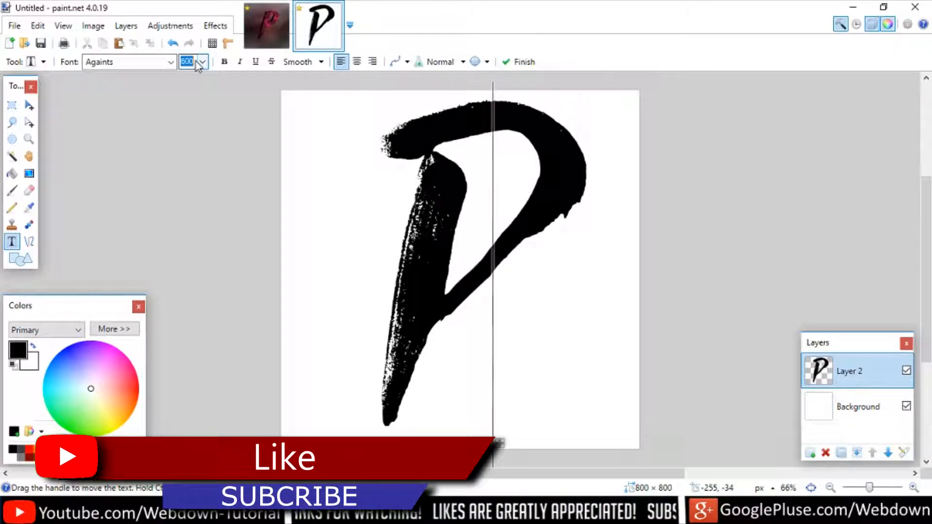
text(500)
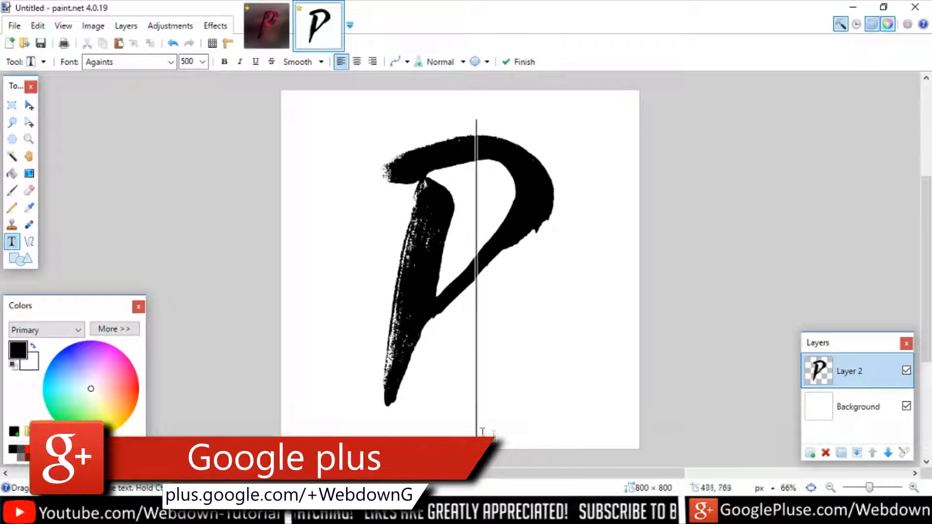
drag(483, 443, 503, 443)
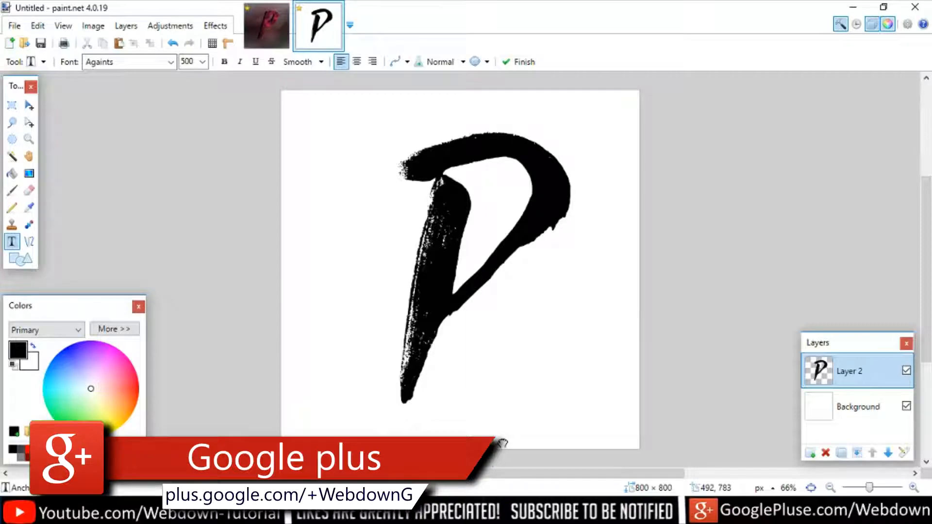
drag(503, 443, 498, 444)
click(521, 61)
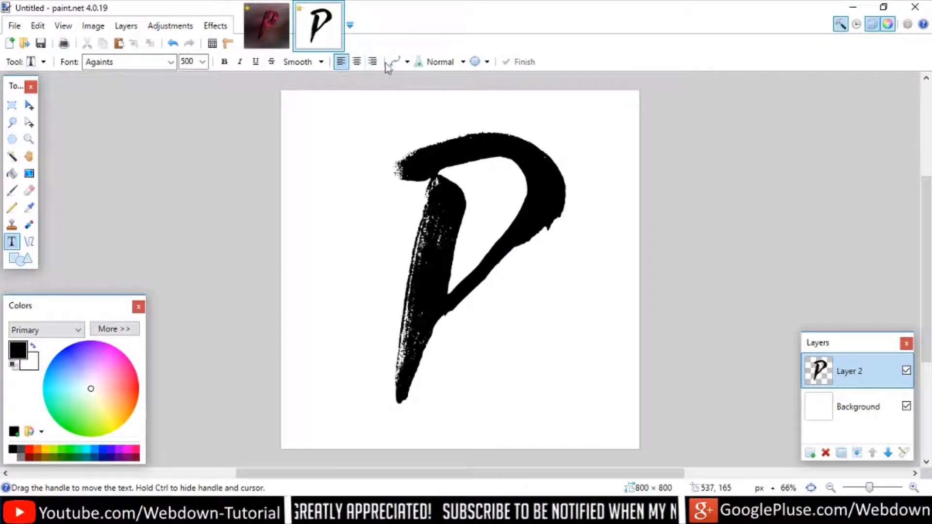
click(212, 29)
mouse_move(243, 72)
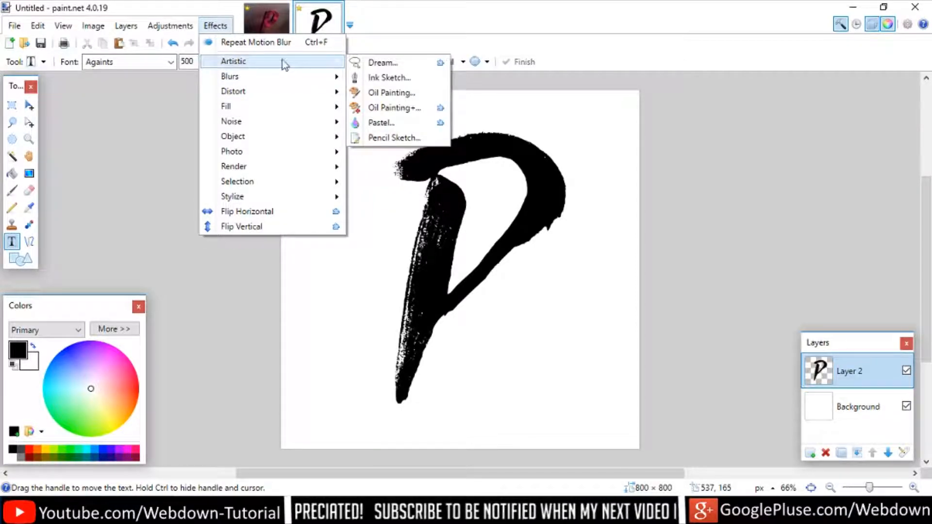
click(421, 77)
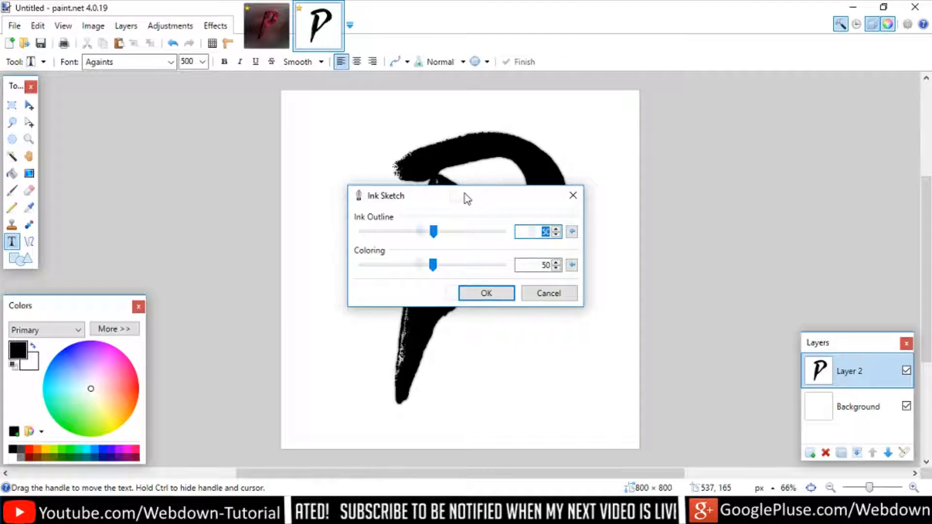
drag(468, 198, 186, 105)
drag(209, 143, 225, 142)
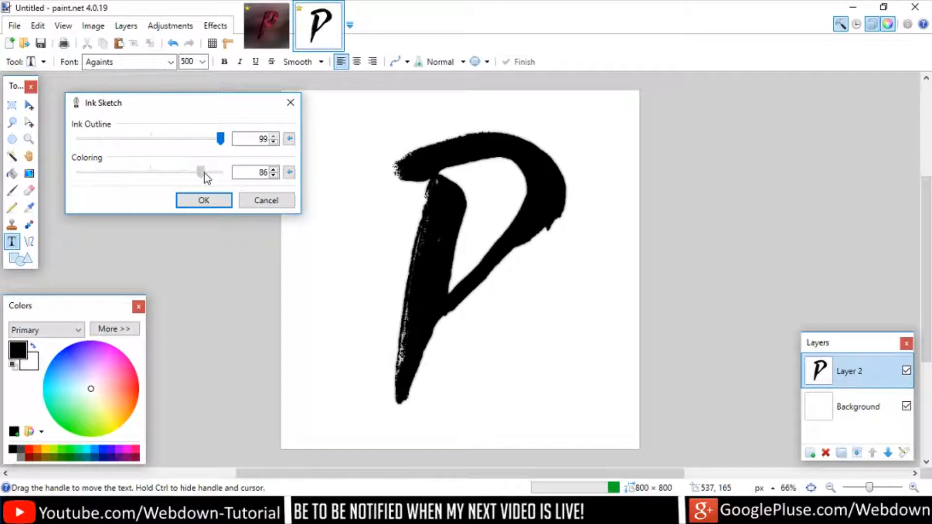
drag(185, 142, 79, 142)
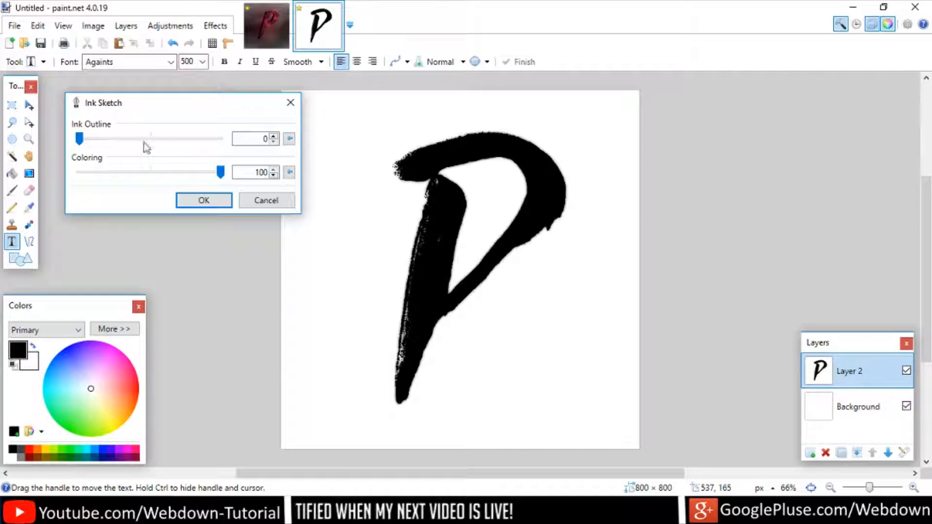
click(266, 201)
Apply the Oil Painting effect to the letter P layer with brush size 8 and coarseness 255.
click(215, 26)
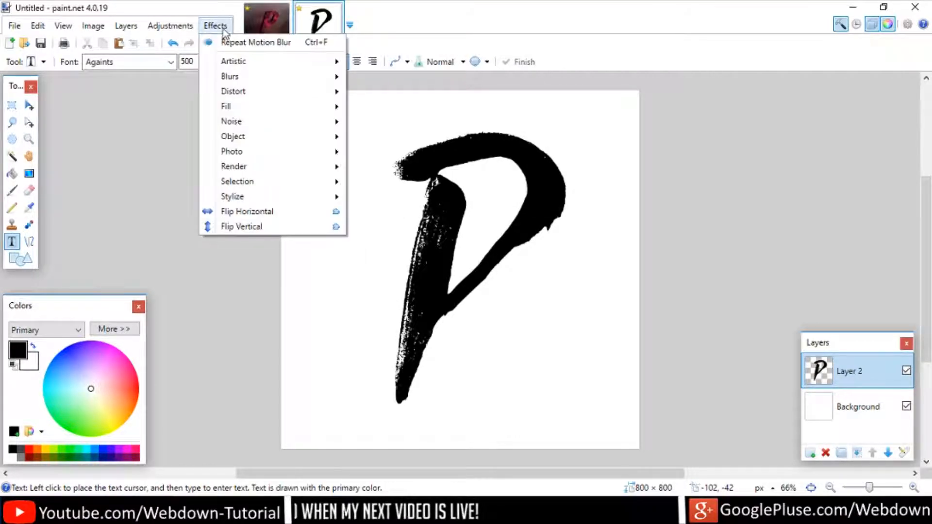
mouse_move(248, 62)
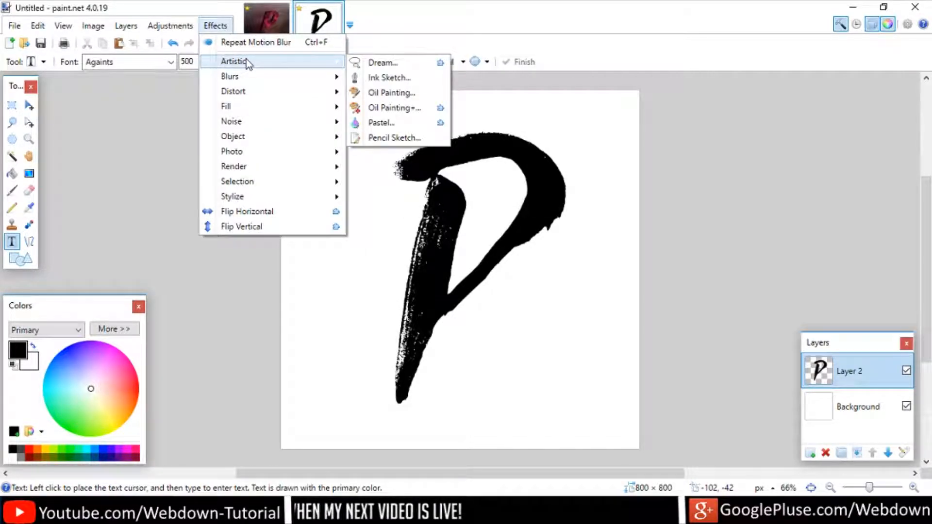
click(393, 93)
drag(443, 200, 89, 50)
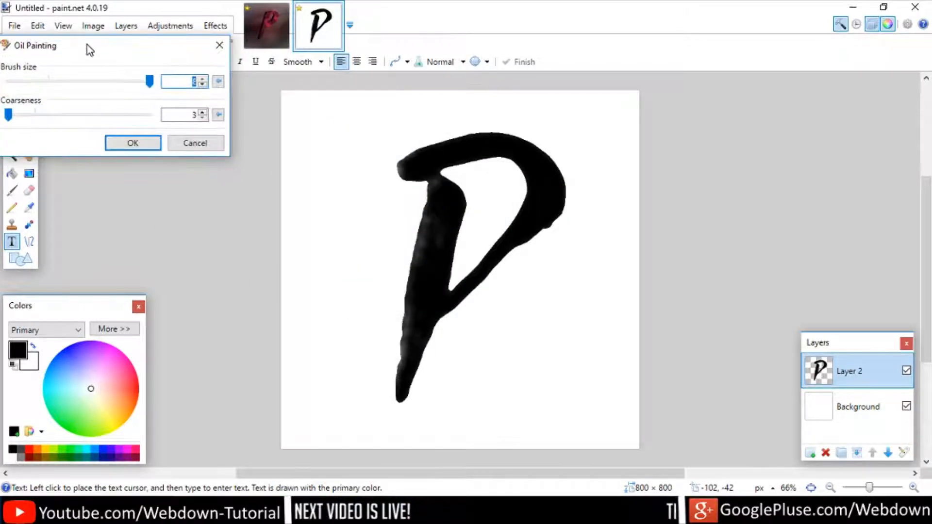
drag(159, 50, 219, 69)
mouse_move(141, 99)
mouse_down()
mouse_move(69, 92)
mouse_move(255, 91)
mouse_up()
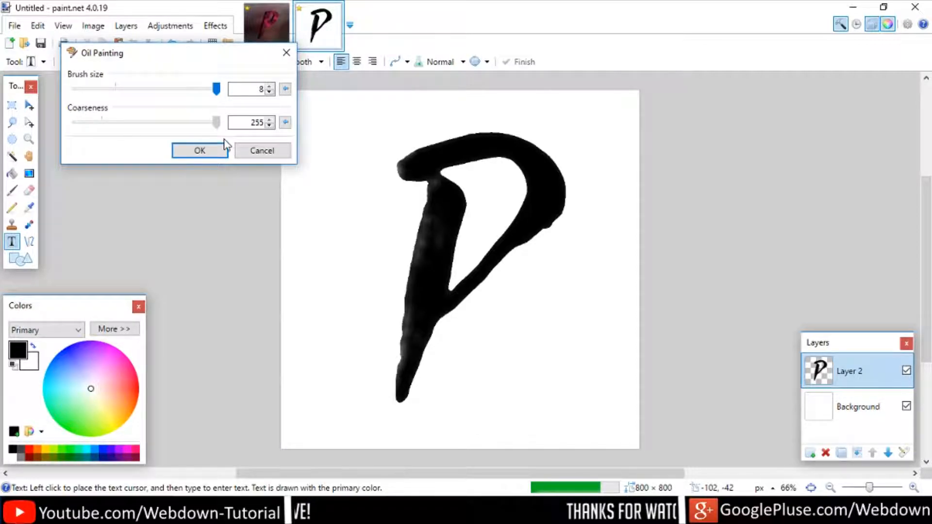
click(198, 151)
click(215, 25)
click(81, 187)
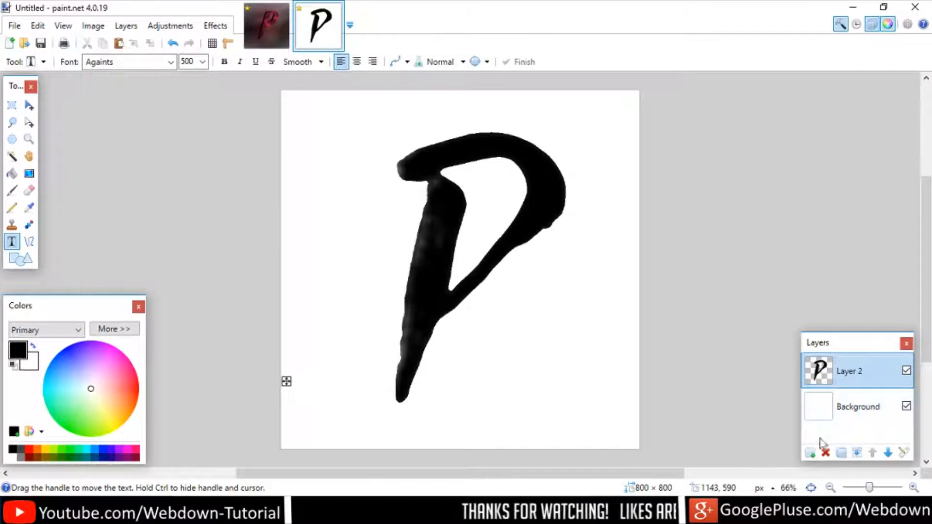
Add a new layer above the letter P and switch to the polygon background image results in Chrome.
click(810, 452)
mouse_move(218, 510)
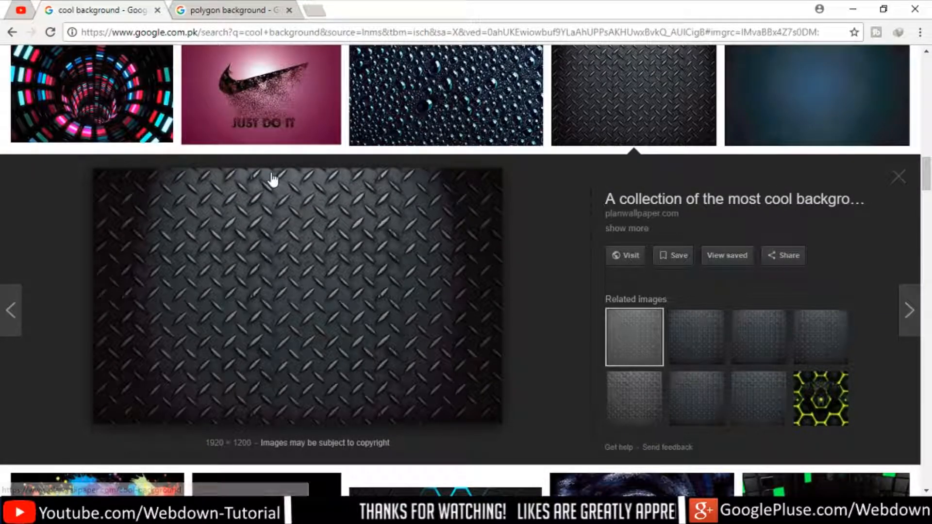
scroll(252, 124, up, 10)
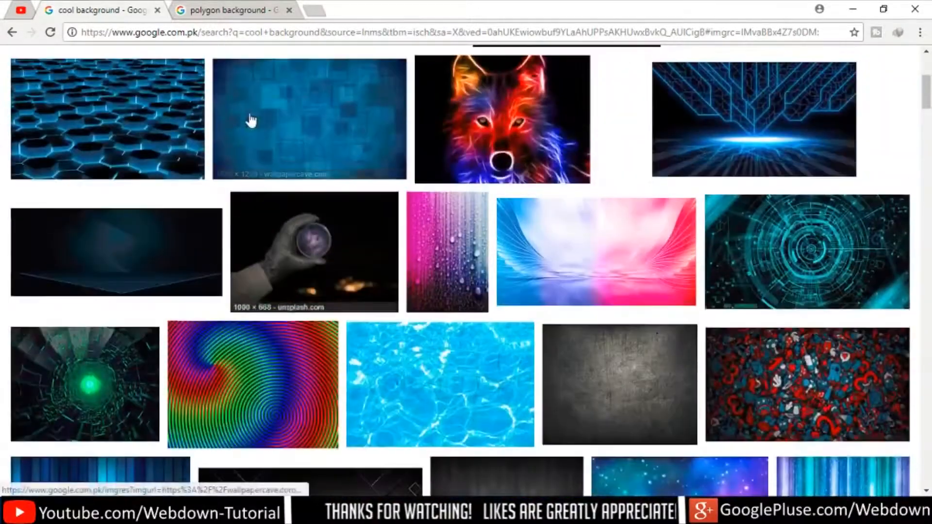
scroll(251, 120, up, 5)
click(204, 9)
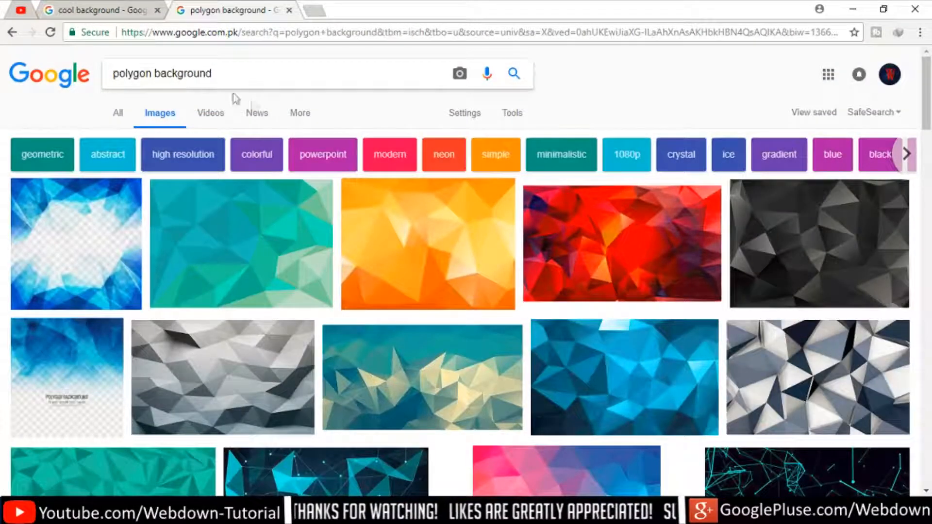
Copy the 3000 × 2000 dark orange-and-black polygon background (wallhaven-299643.png) from the Google Images results.
scroll(534, 258, down, 1)
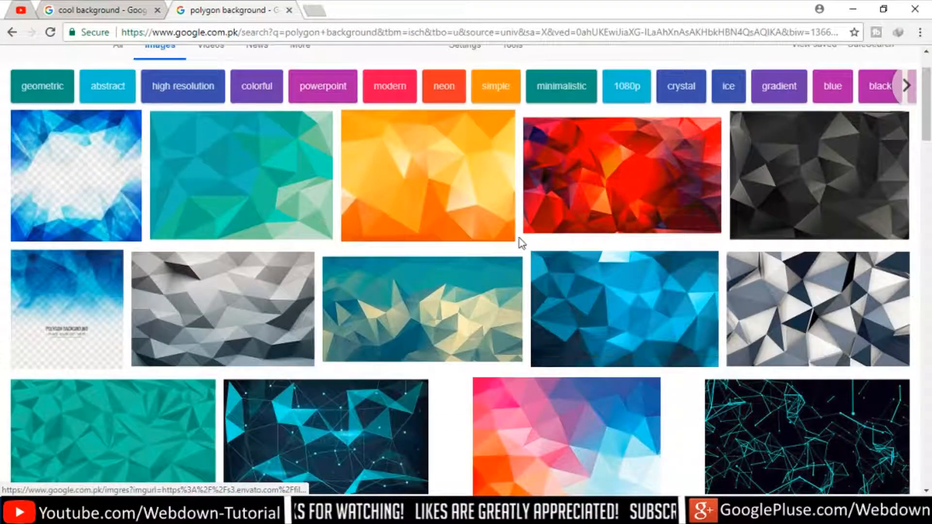
scroll(443, 318, down, 5)
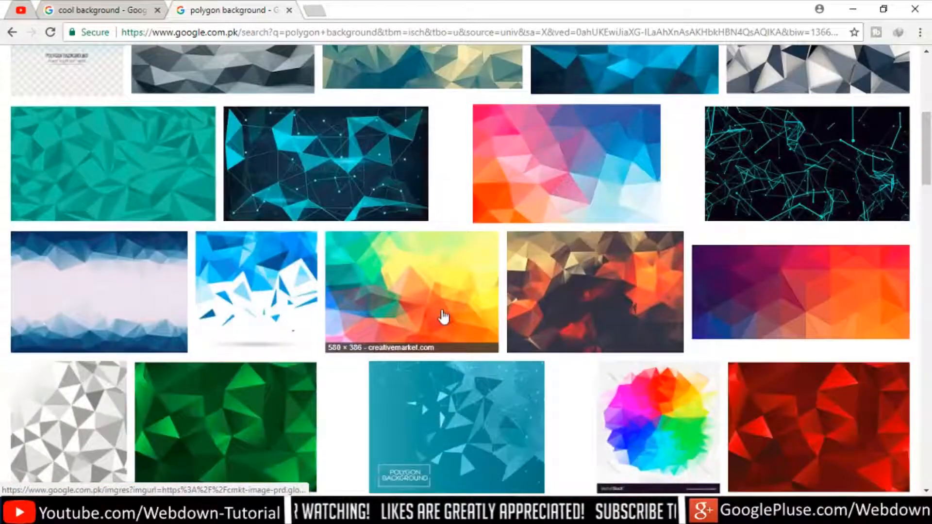
scroll(443, 318, up, 2)
scroll(485, 312, down, 2)
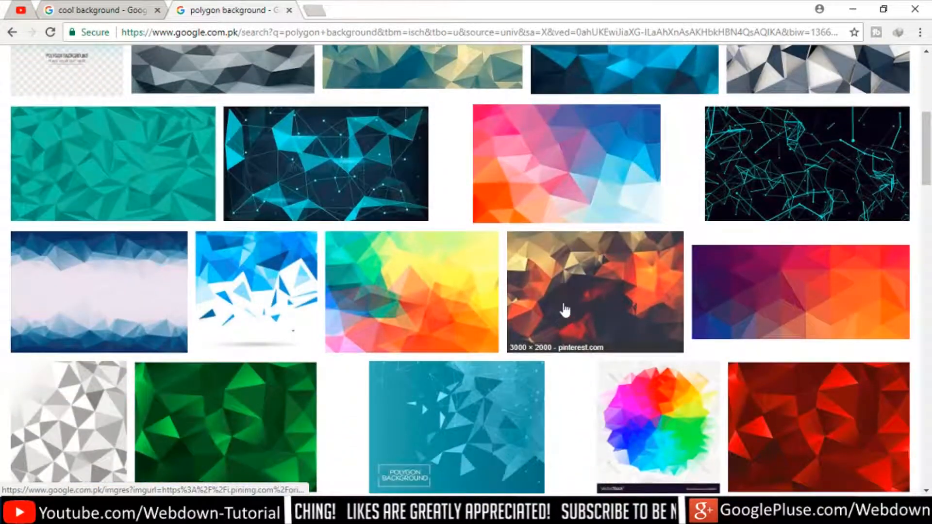
click(564, 309)
right_click(566, 307)
right_click(334, 246)
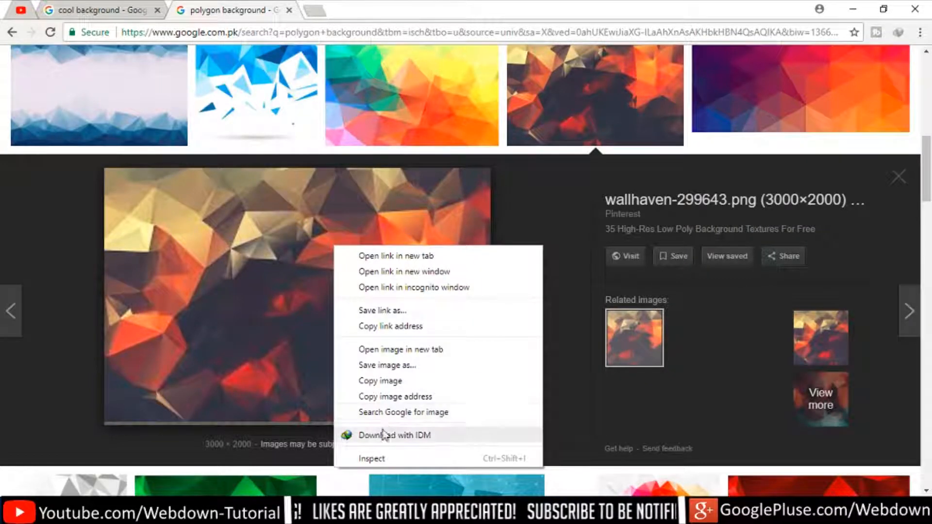
click(374, 381)
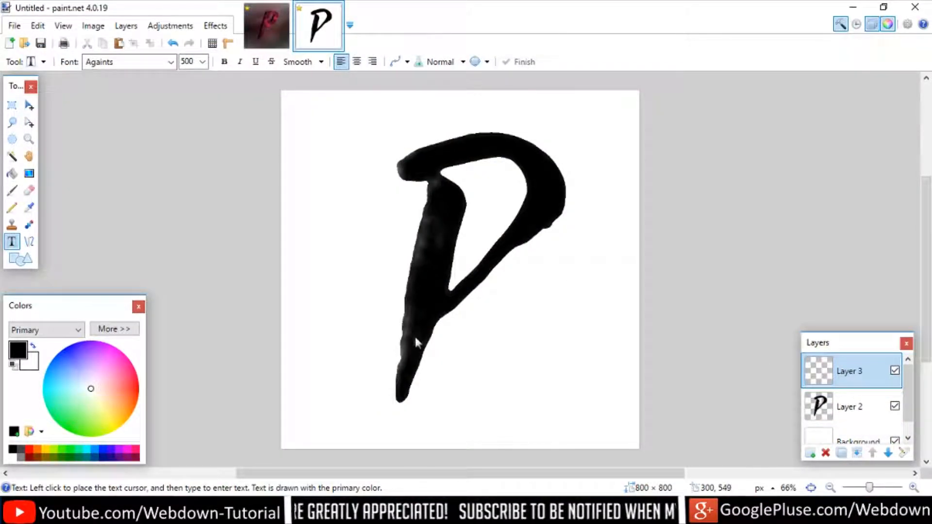
Paste the dark orange-and-black polygon image onto Layer 3 and enlarge it to about 1123 × 747 pixels.
key(ctrl+v)
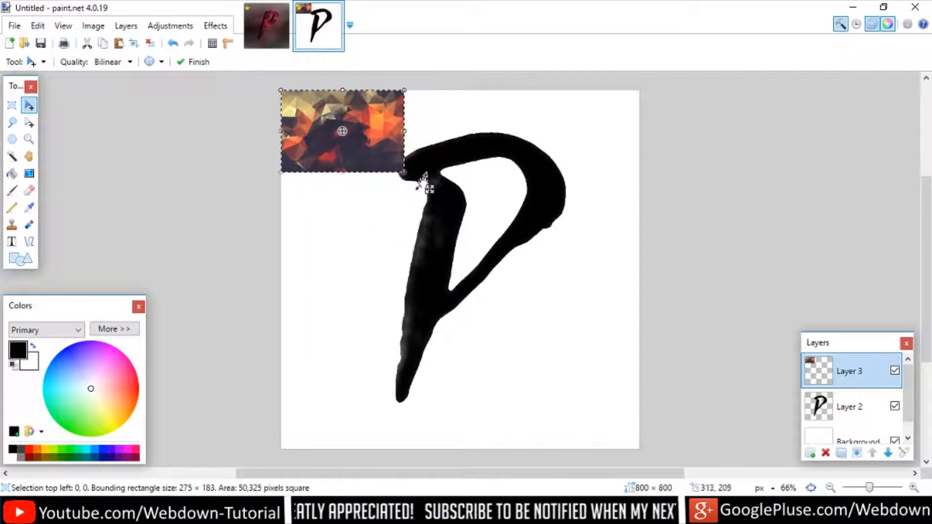
drag(405, 170, 930, 428)
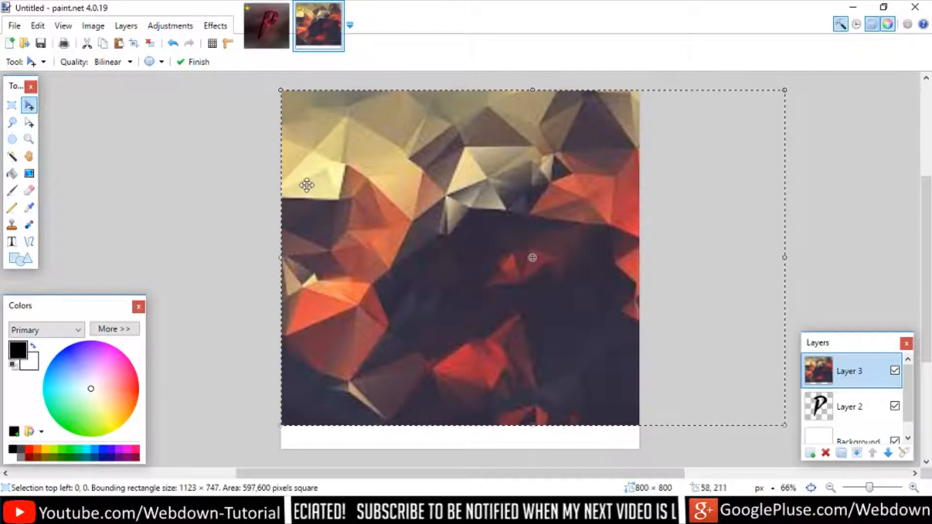
Magic Wand-select the empty areas outside and inside the P on Layer 2 and delete them from the polygon image on Layer 3.
click(867, 417)
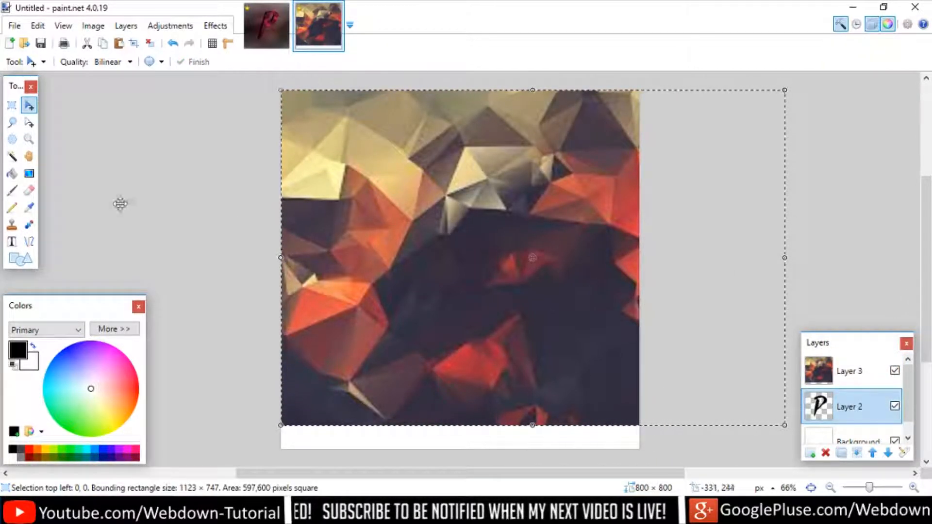
click(15, 156)
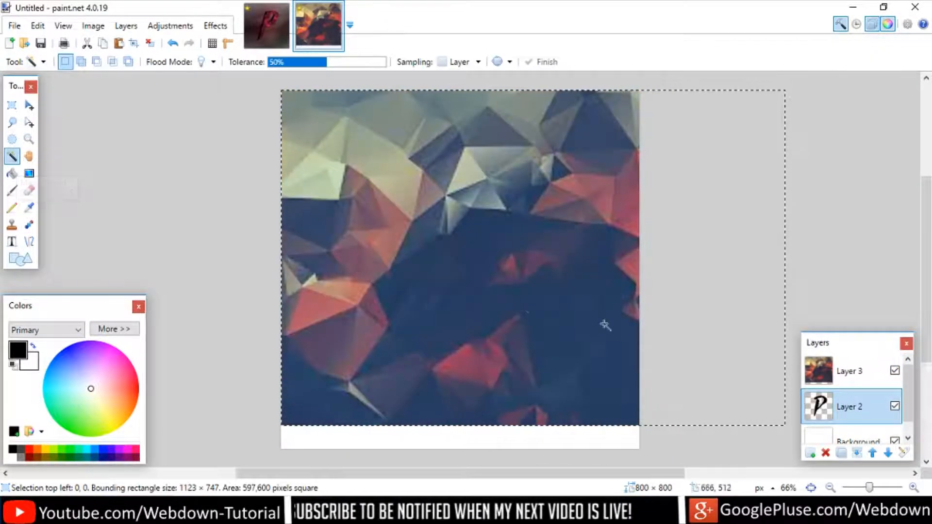
click(583, 341)
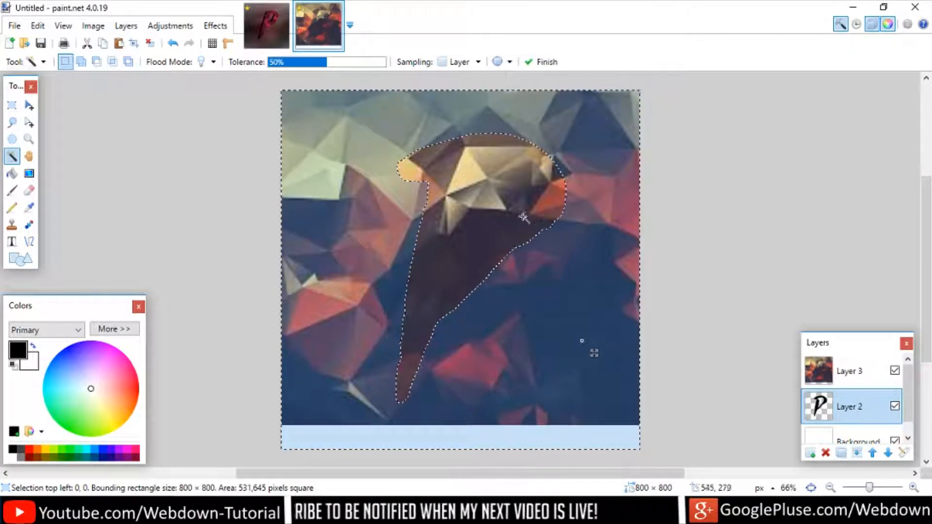
ctrl+click(483, 197)
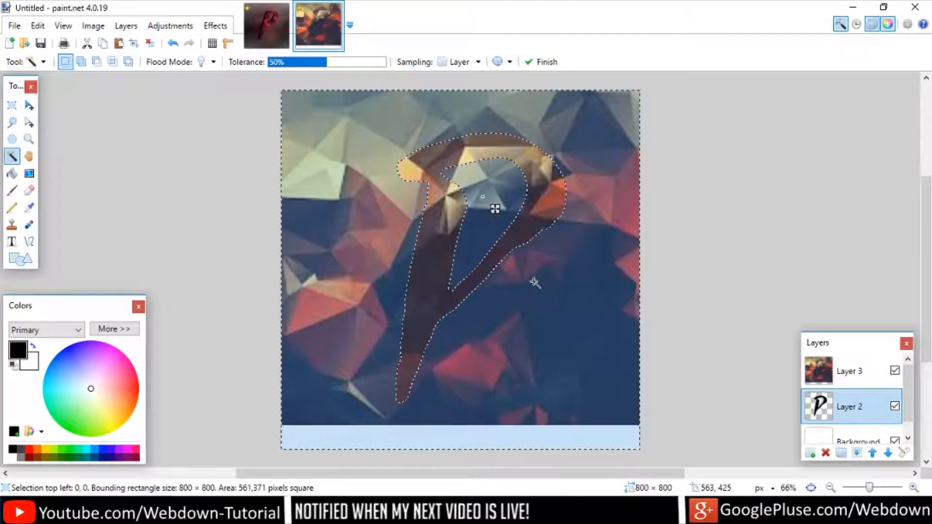
click(850, 375)
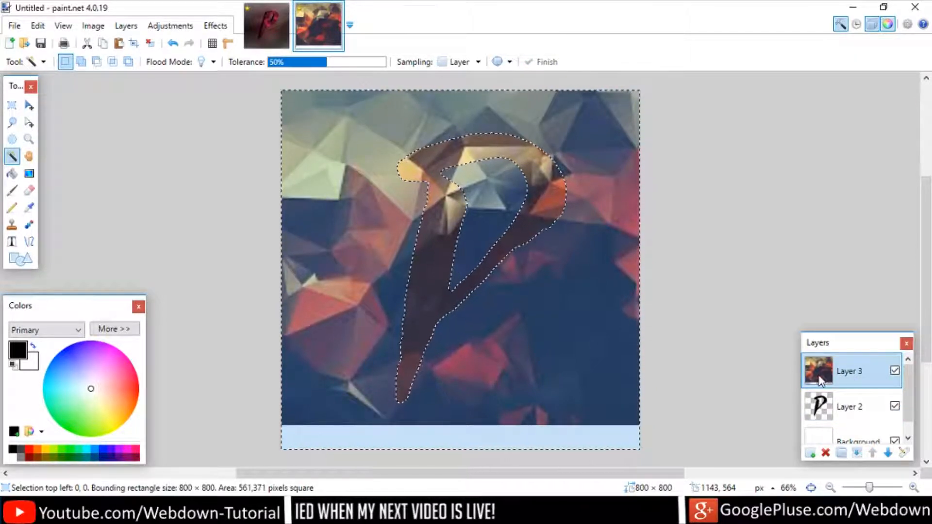
key(Delete)
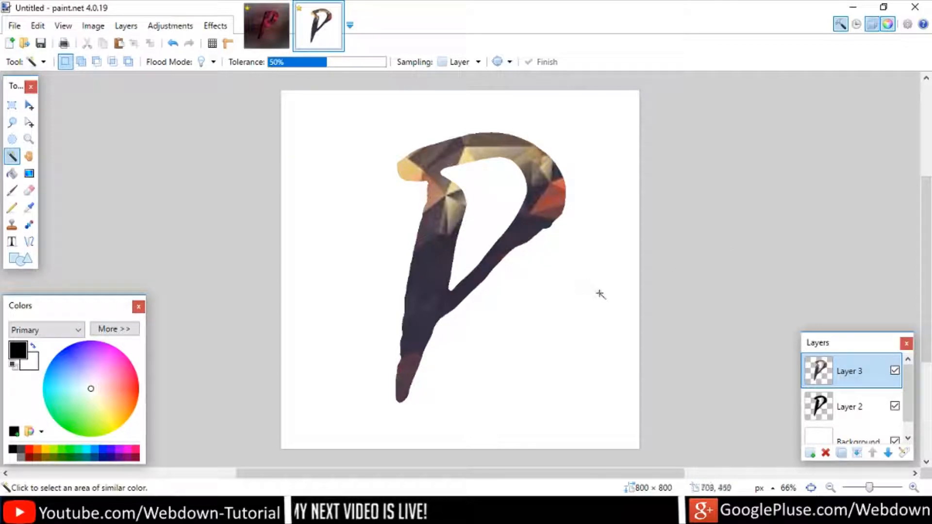
Apply the Oil Painting effect to the polygon-textured P on Layer 3 with brush size 8.
click(215, 25)
mouse_move(231, 78)
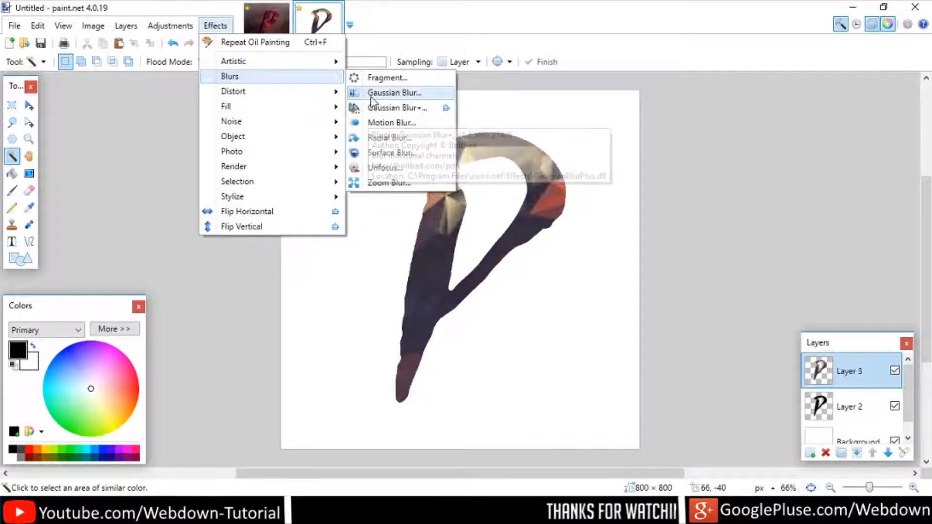
mouse_move(249, 65)
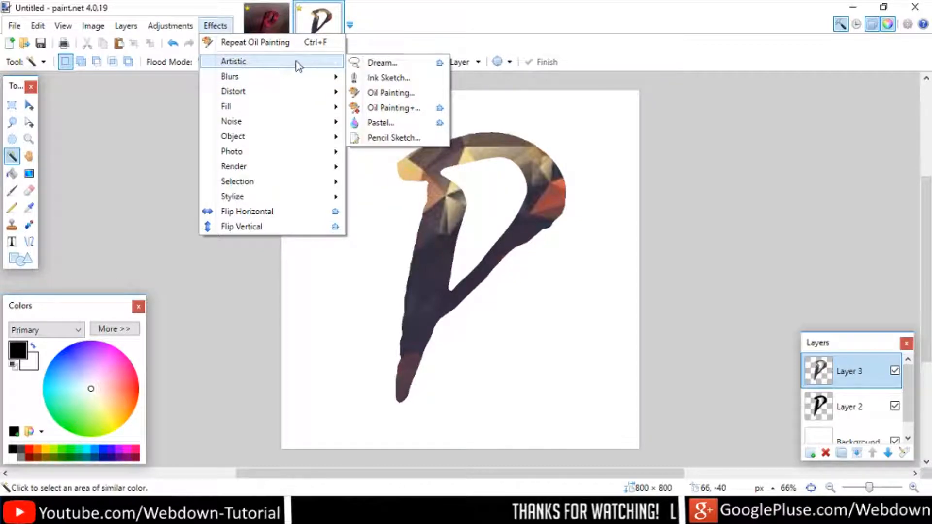
click(386, 92)
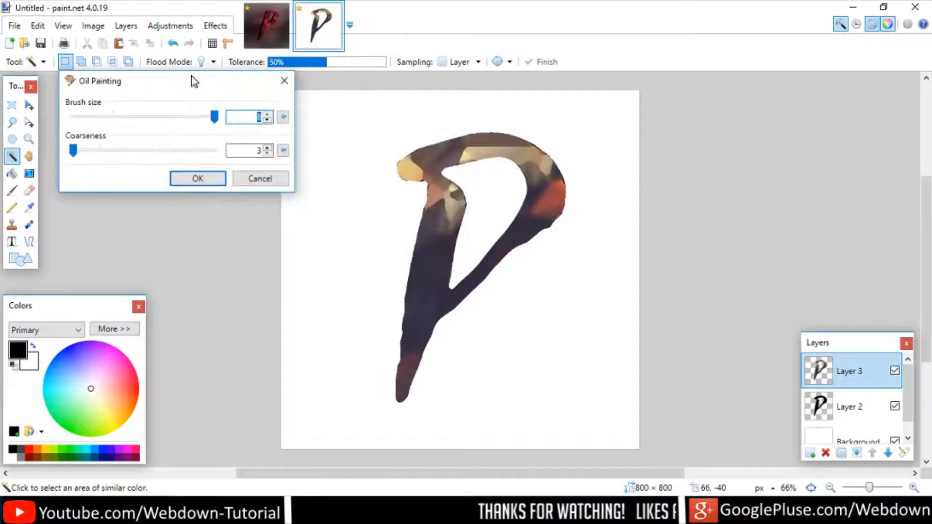
click(209, 178)
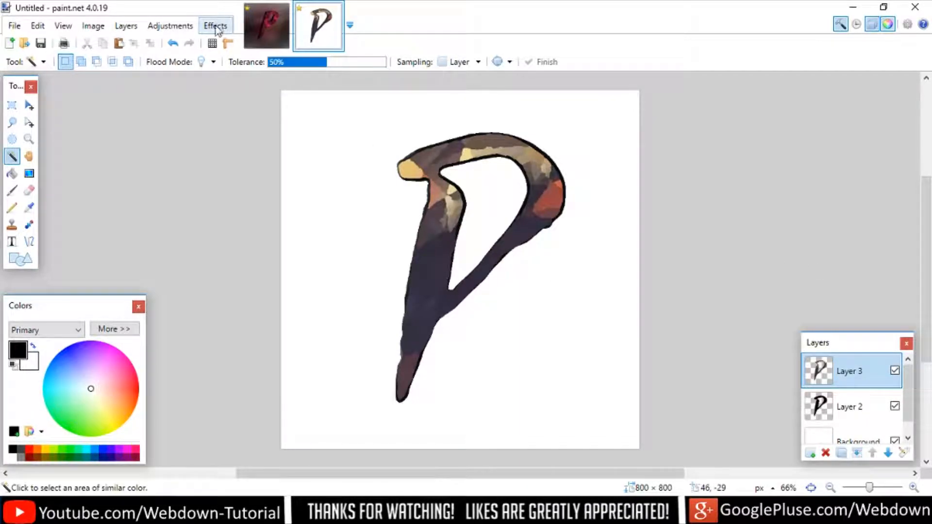
Recolour the textured P on Layer 3 with Hue / Saturation, using hue 180 and saturation 93.
click(170, 26)
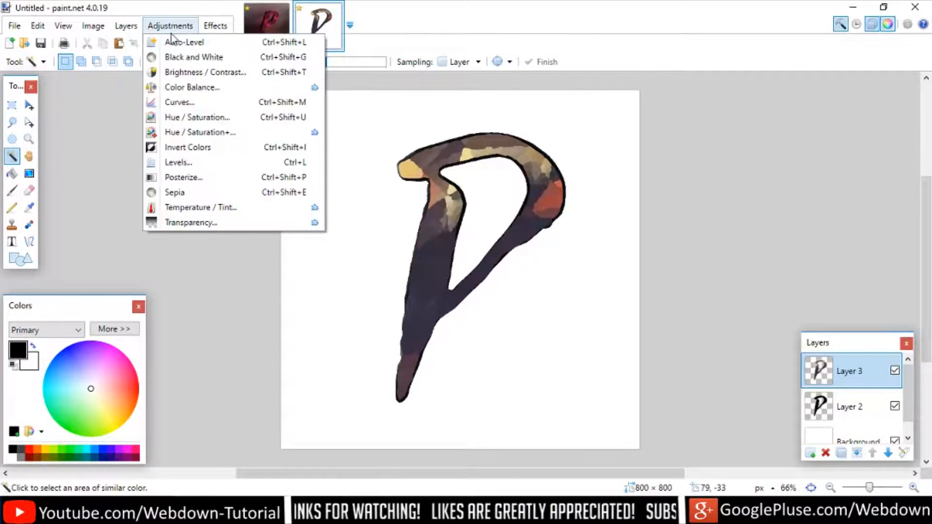
click(185, 118)
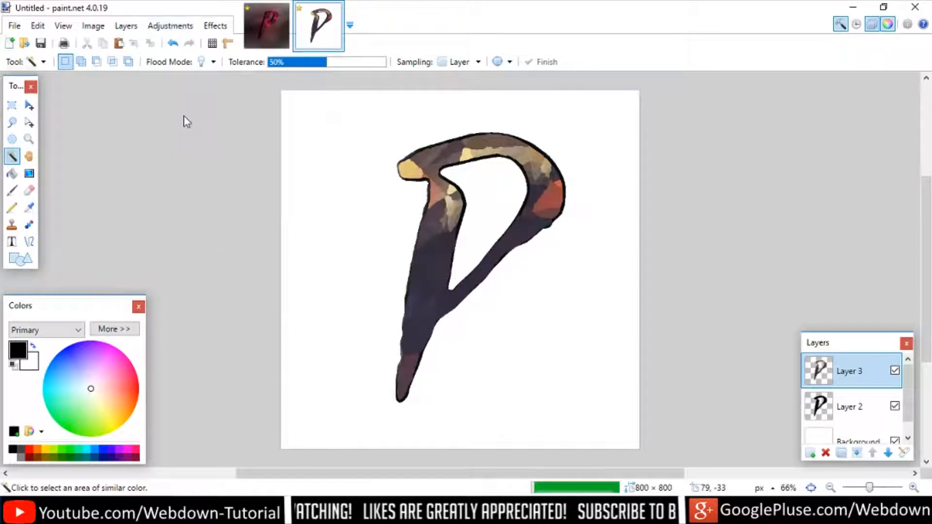
mouse_move(415, 200)
mouse_down()
mouse_move(114, 83)
mouse_move(159, 105)
mouse_up()
drag(2, 97, 111, 97)
drag(103, 137, 183, 139)
drag(122, 100, 210, 88)
drag(199, 131, 130, 140)
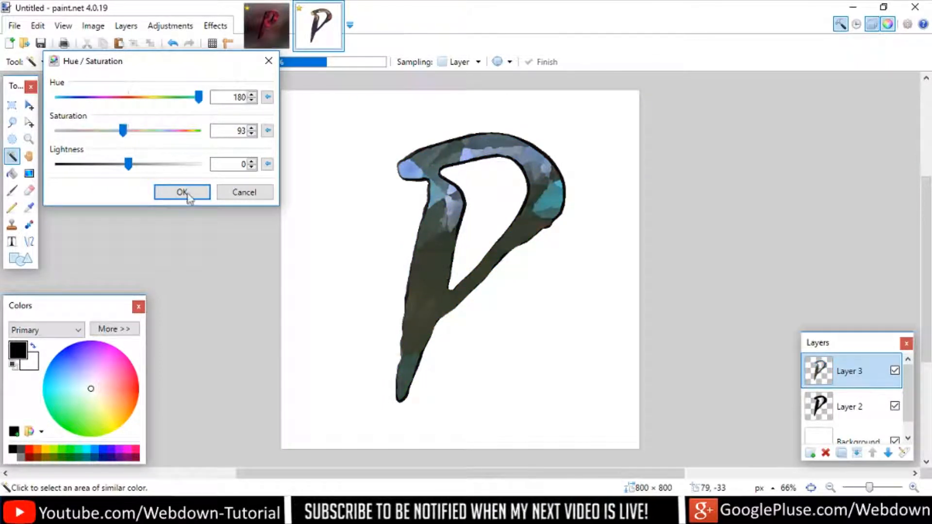
click(188, 194)
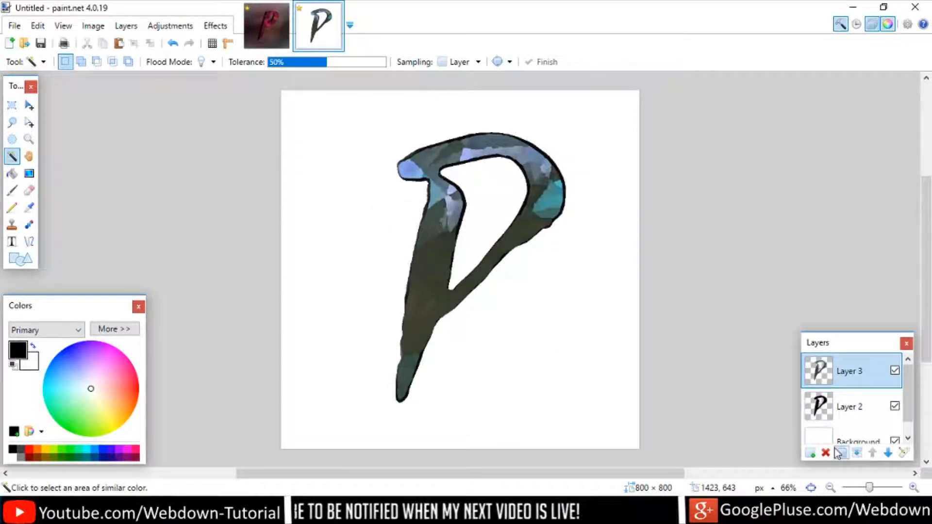
Add a new layer above the textured P, switch to Chrome and browse the polygon background results for another image.
click(811, 453)
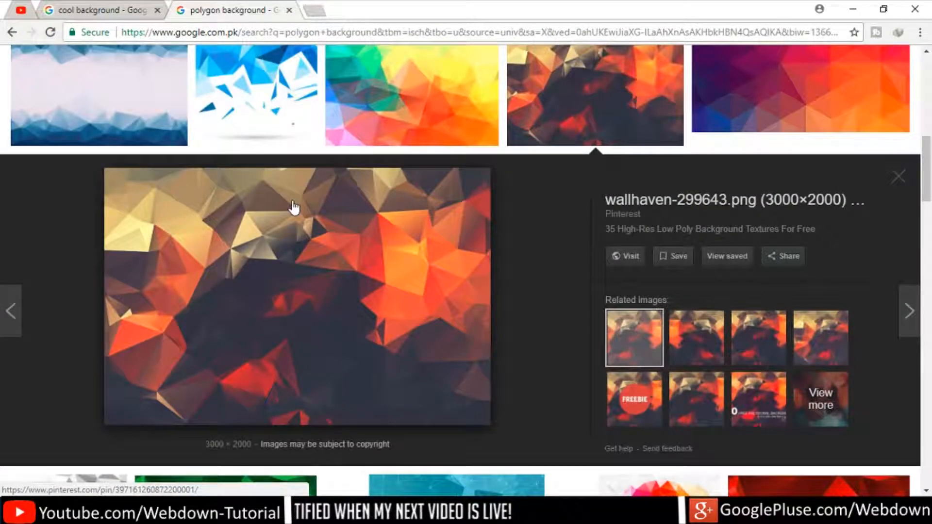
scroll(287, 192, down, 4)
scroll(285, 192, up, 6)
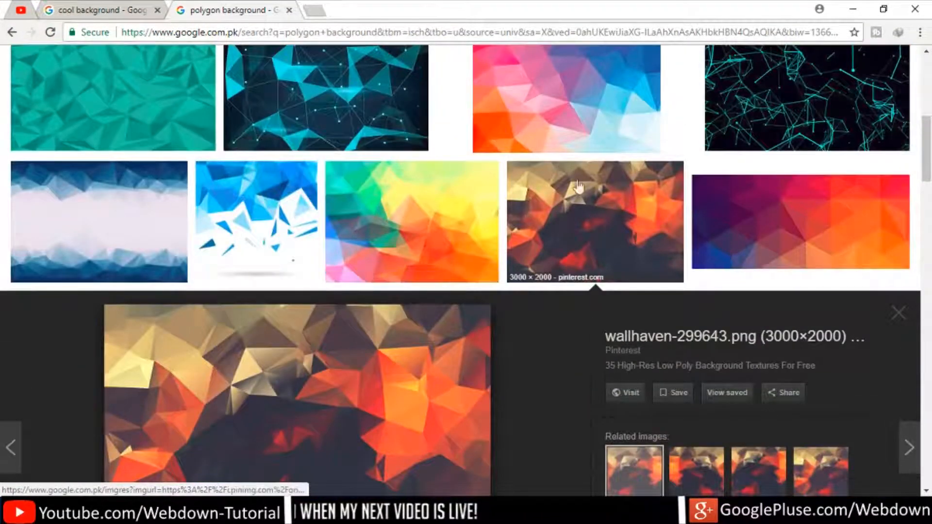
scroll(217, 111, down, 5)
scroll(406, 156, down, 12)
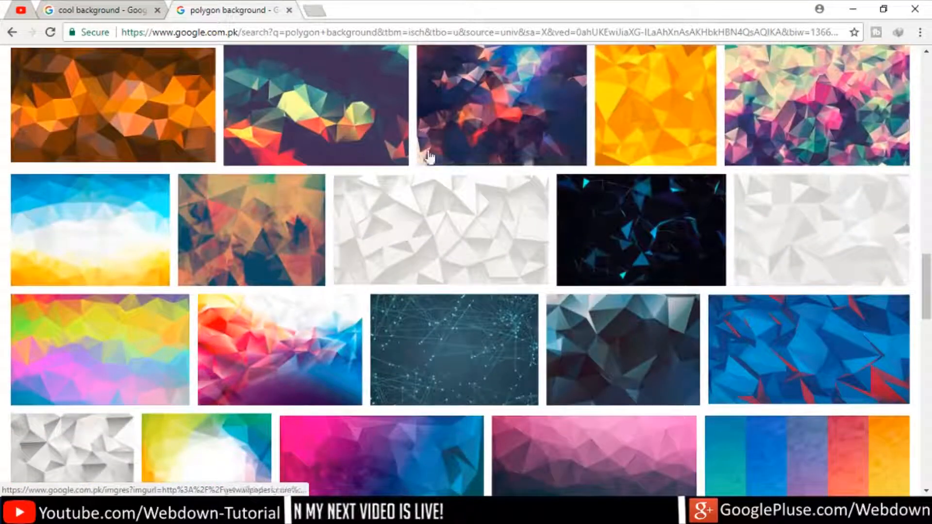
scroll(547, 200, down, 3)
scroll(548, 200, down, 3)
scroll(500, 183, up, 7)
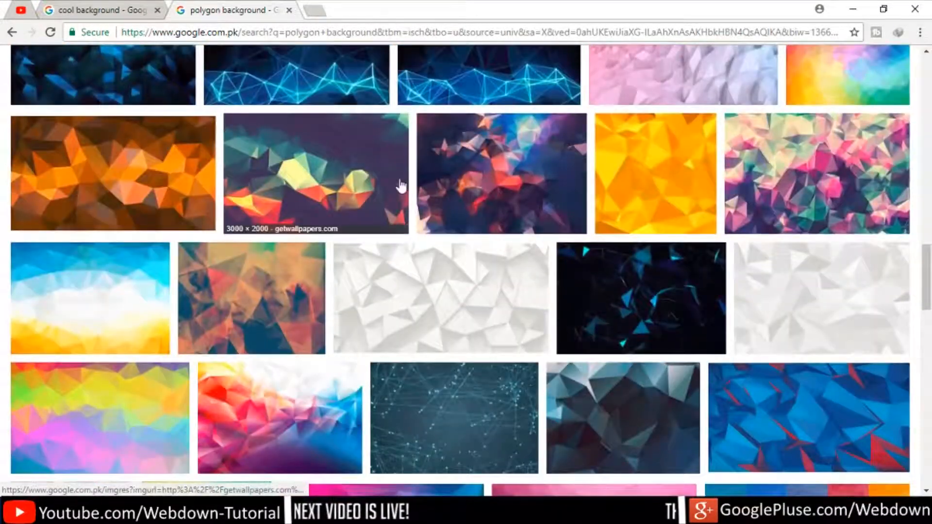
scroll(510, 199, up, 7)
scroll(806, 219, up, 5)
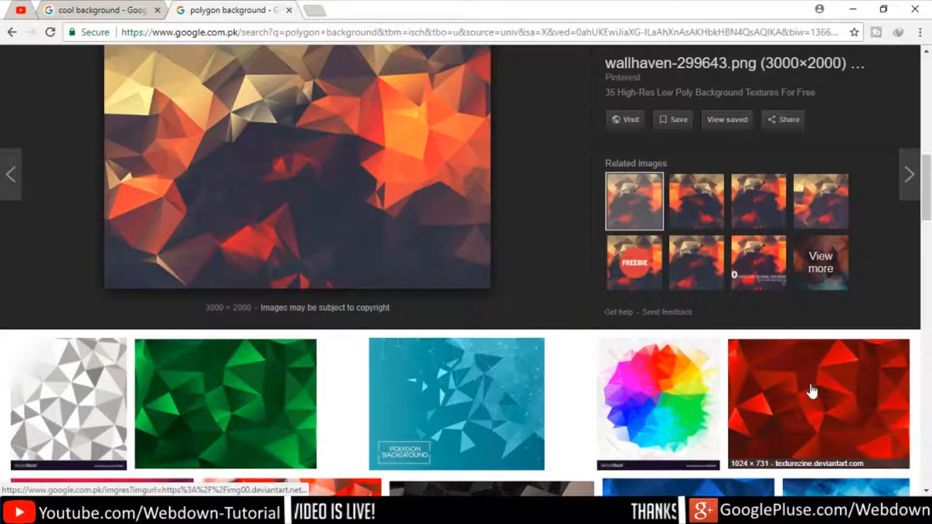
Copy the 1024 × 731 Red Polygon Background image from the Google Images results and return to paint.net.
click(812, 391)
right_click(406, 283)
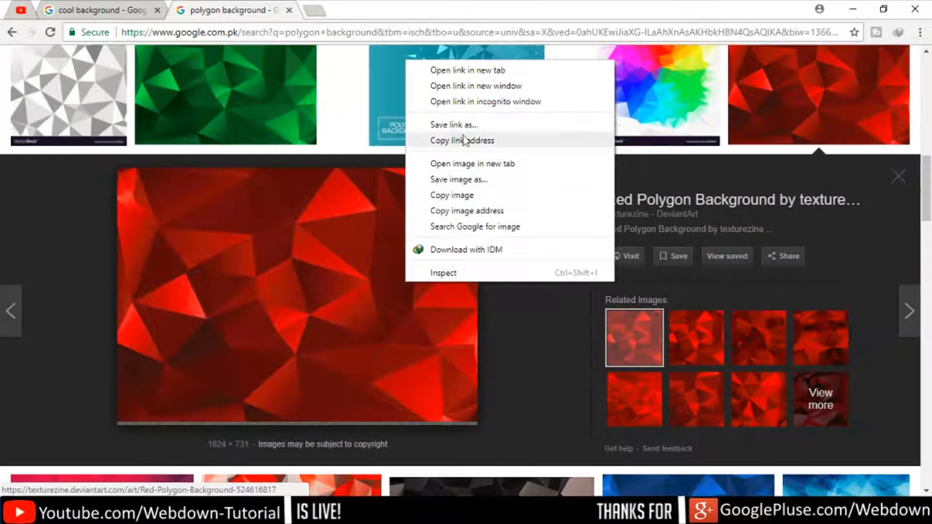
click(458, 195)
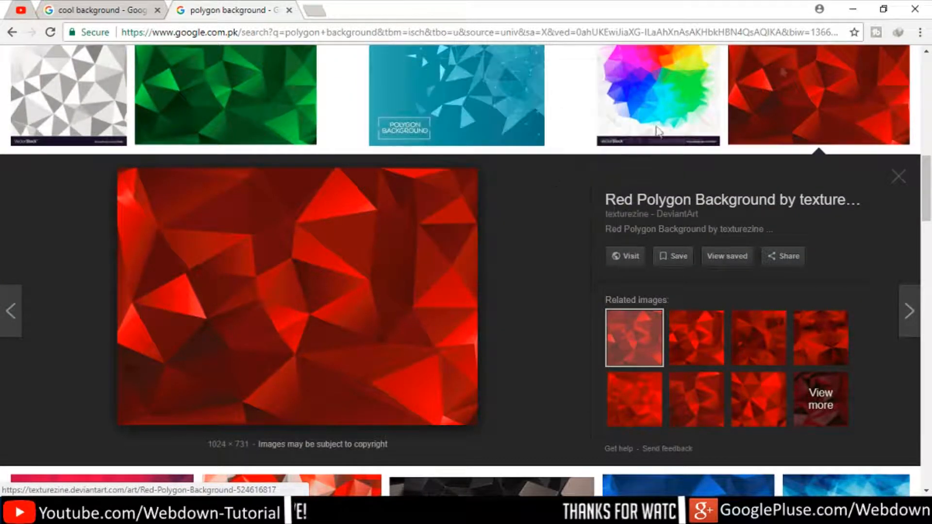
click(853, 8)
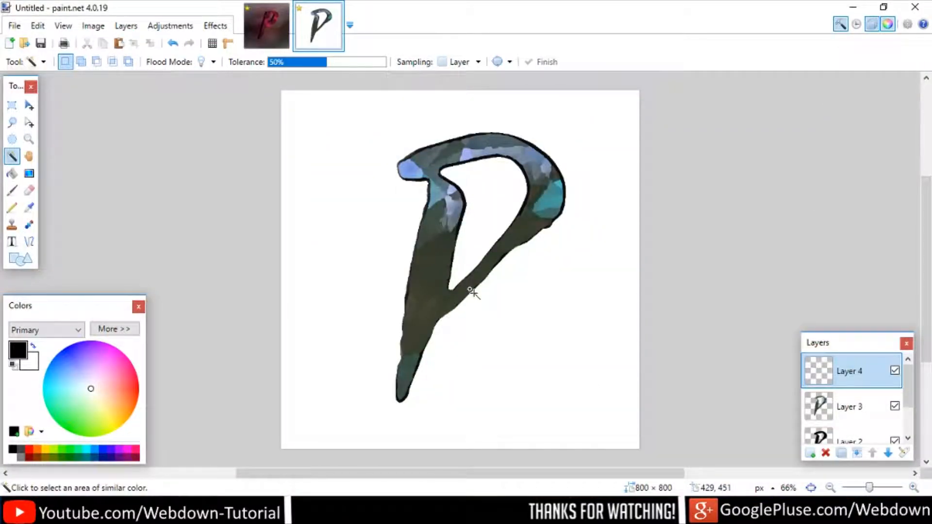
Paste the red polygon image onto Layer 4, keeping the canvas size.
key(ctrl+v)
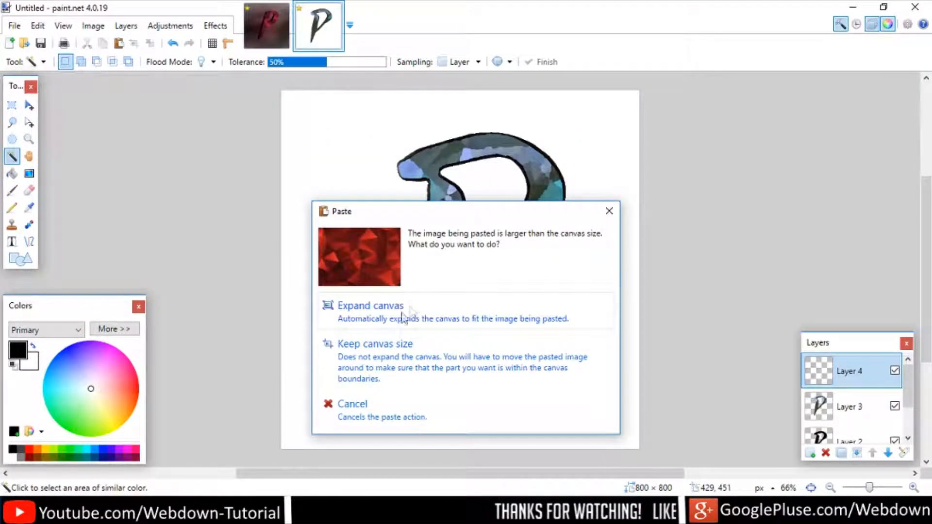
click(384, 353)
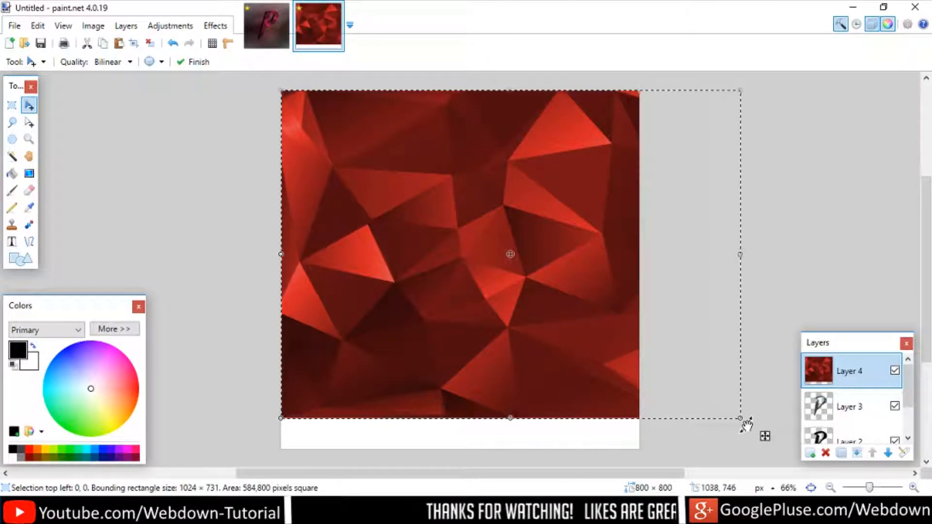
Enlarge the red polygon image to about 1173 × 837 pixels and move Layer 4 beneath both P layers.
click(741, 419)
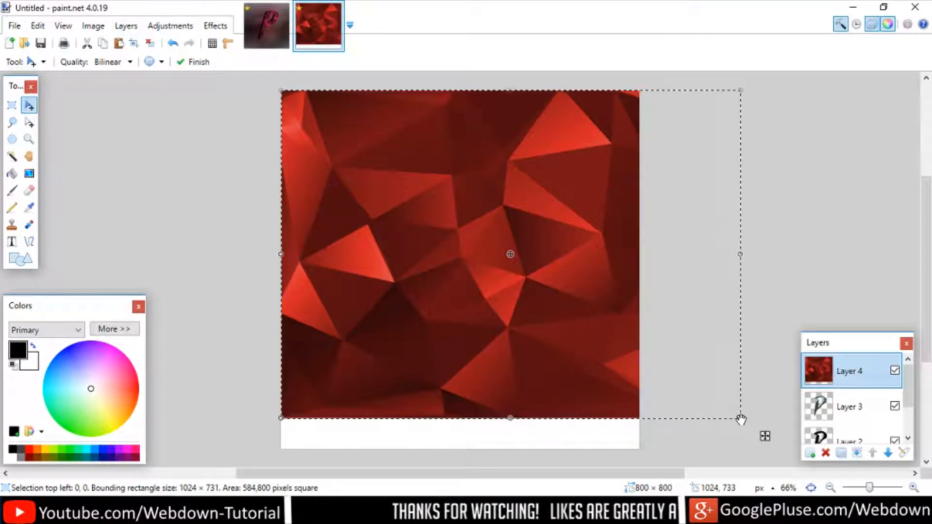
drag(740, 418, 807, 465)
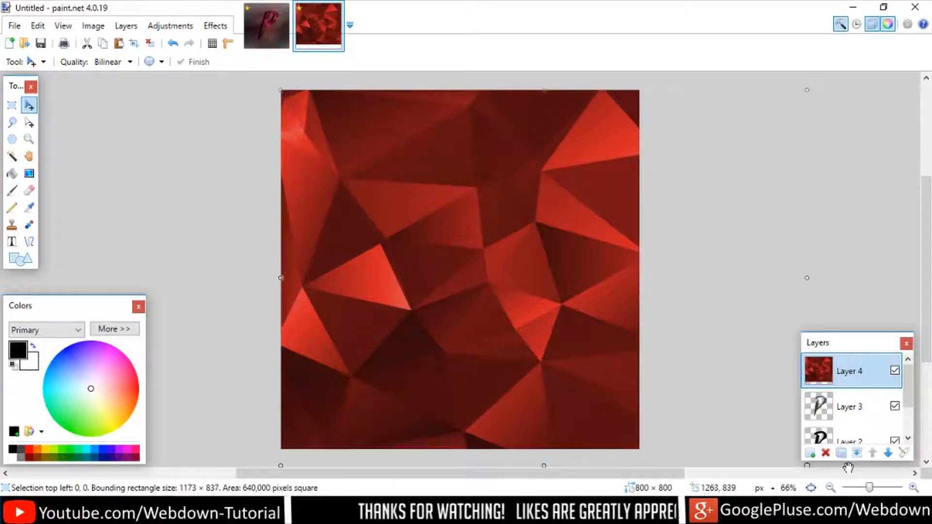
drag(862, 373, 877, 466)
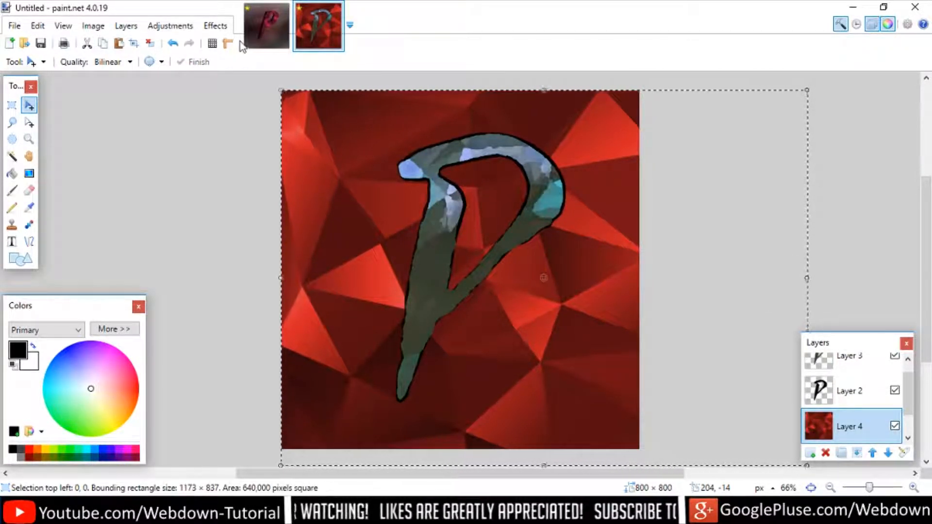
Recolour the polygon background on Layer 4 with Hue / Saturation, using hue 180 and saturation 26.
click(184, 27)
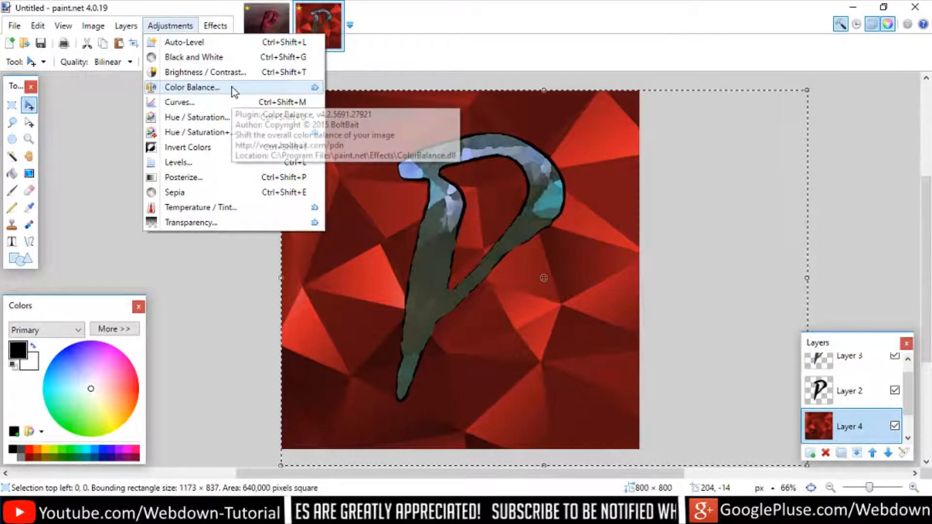
click(196, 122)
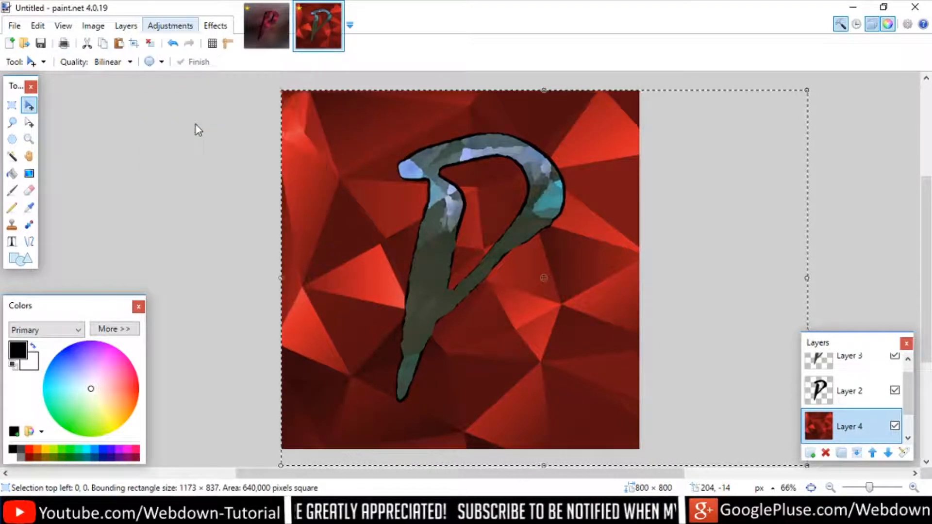
drag(413, 181, 91, 103)
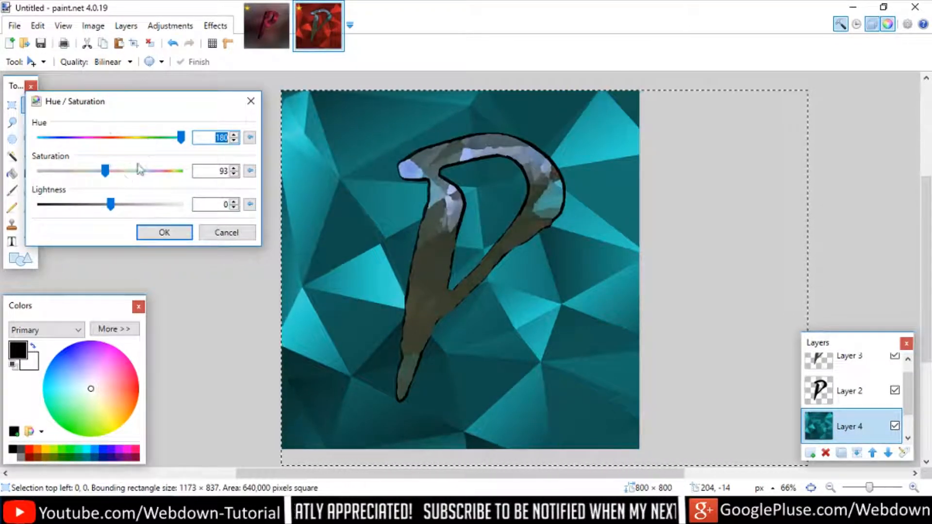
mouse_move(178, 140)
mouse_down()
mouse_move(39, 140)
mouse_move(130, 141)
mouse_move(175, 153)
mouse_up()
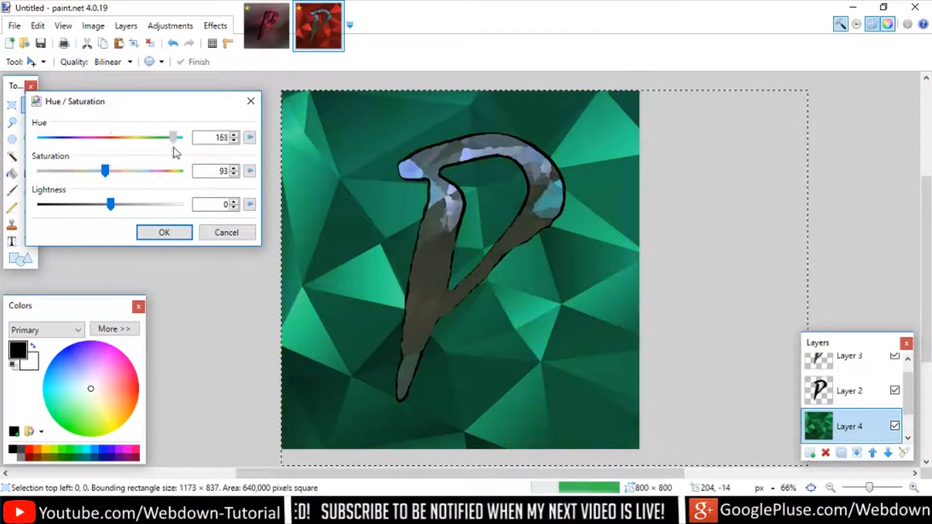
drag(105, 171, 53, 173)
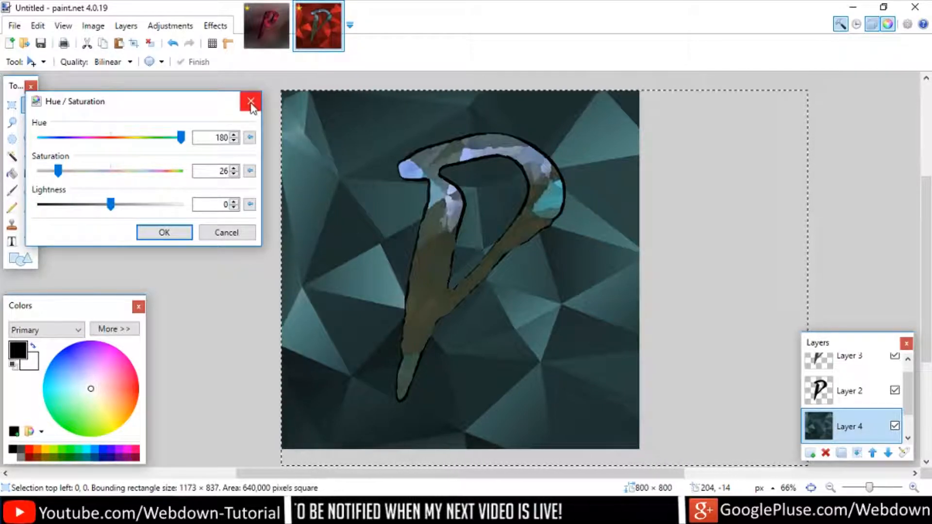
click(179, 230)
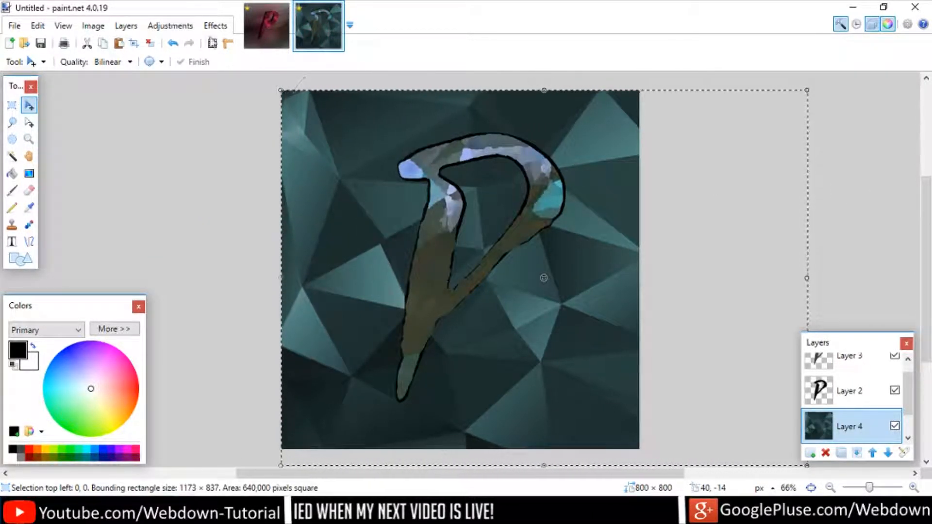
click(215, 25)
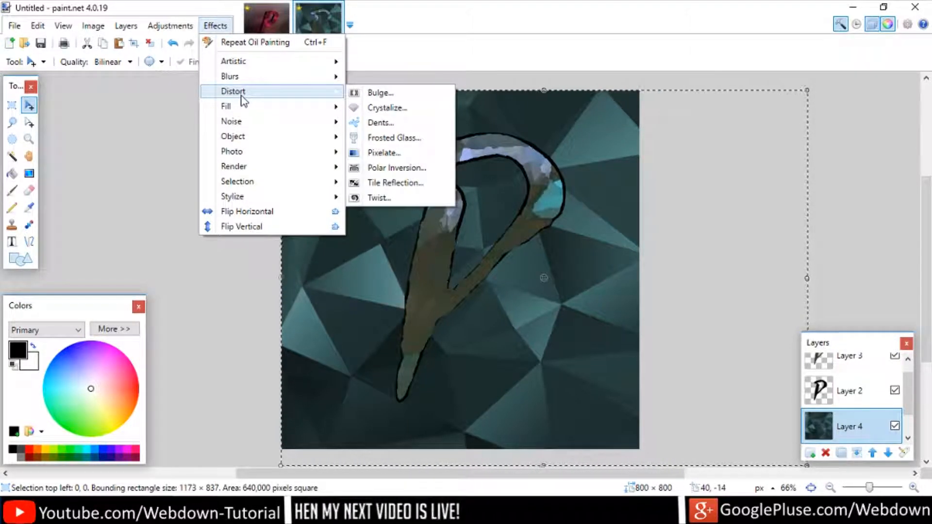
mouse_move(244, 106)
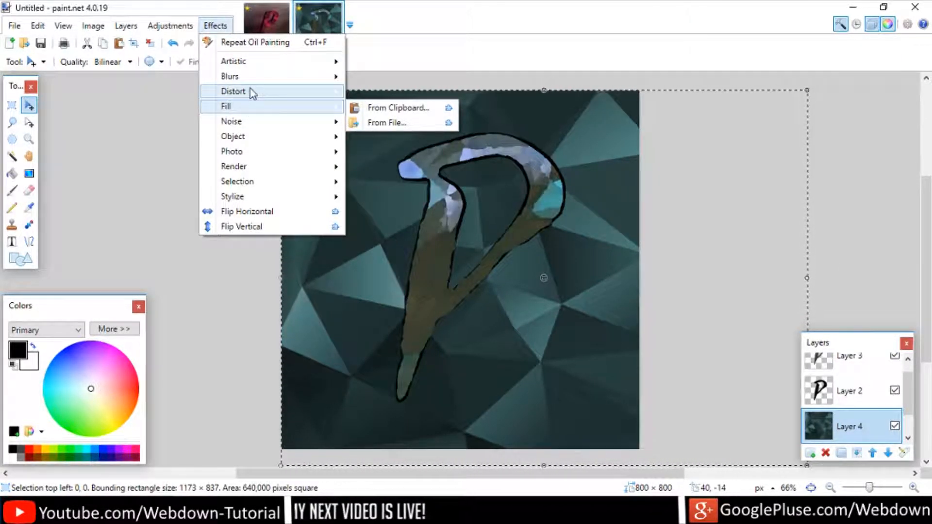
mouse_move(250, 81)
click(401, 111)
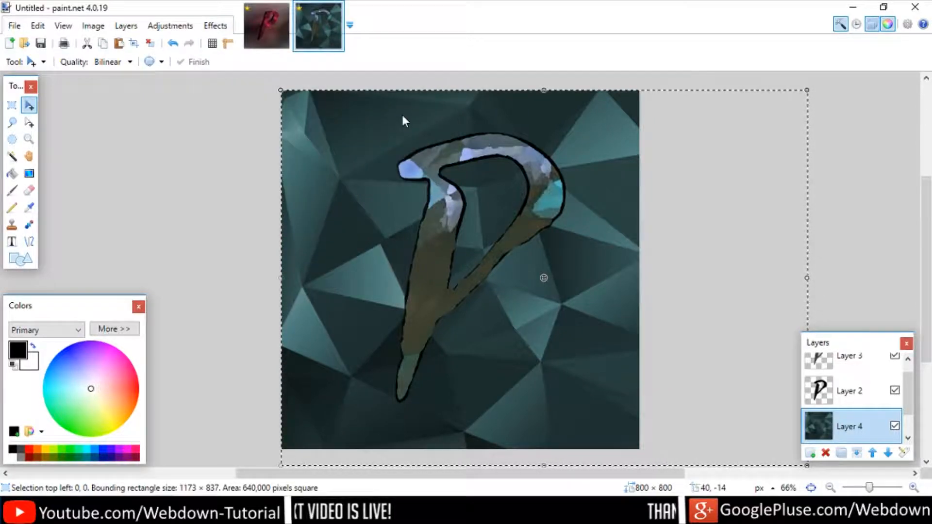
click(581, 156)
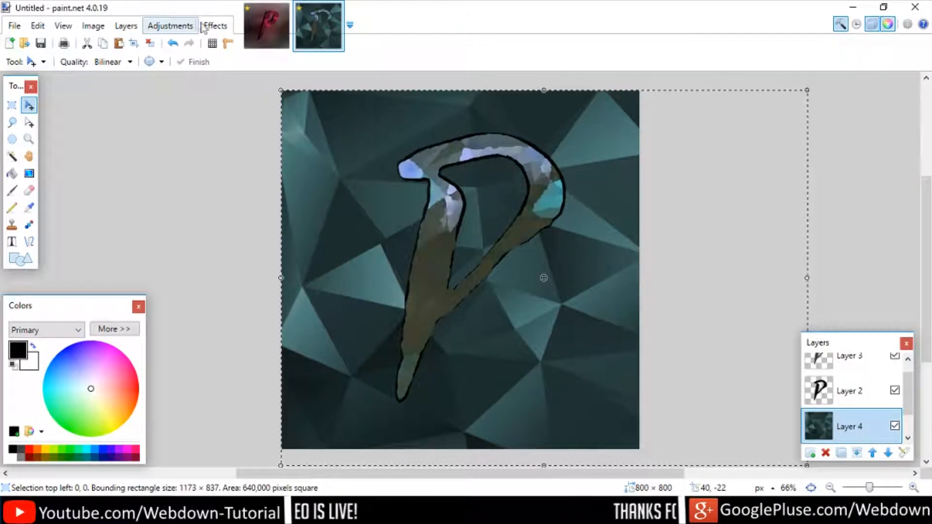
Apply a centred Motion Blur to the Layer 4 background with angle -156.17 and distance 200, and clear the selection.
click(215, 25)
mouse_move(232, 84)
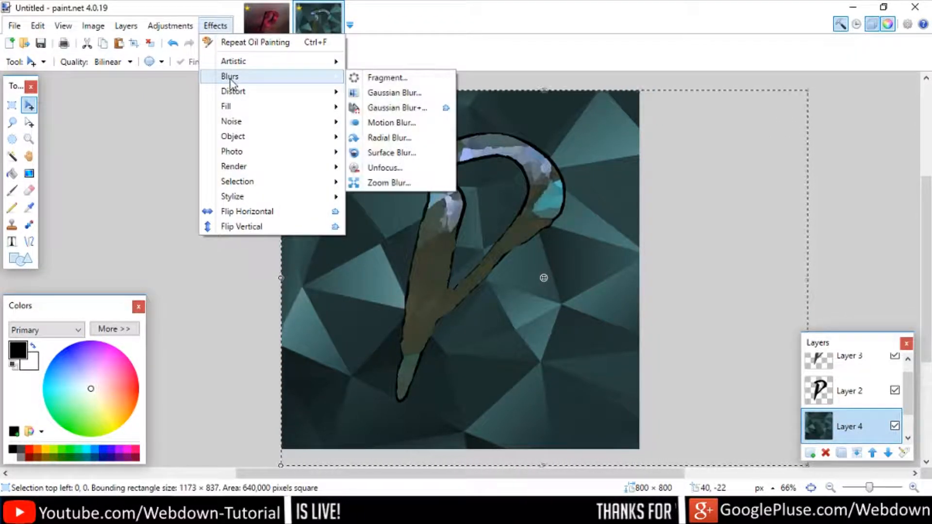
click(390, 121)
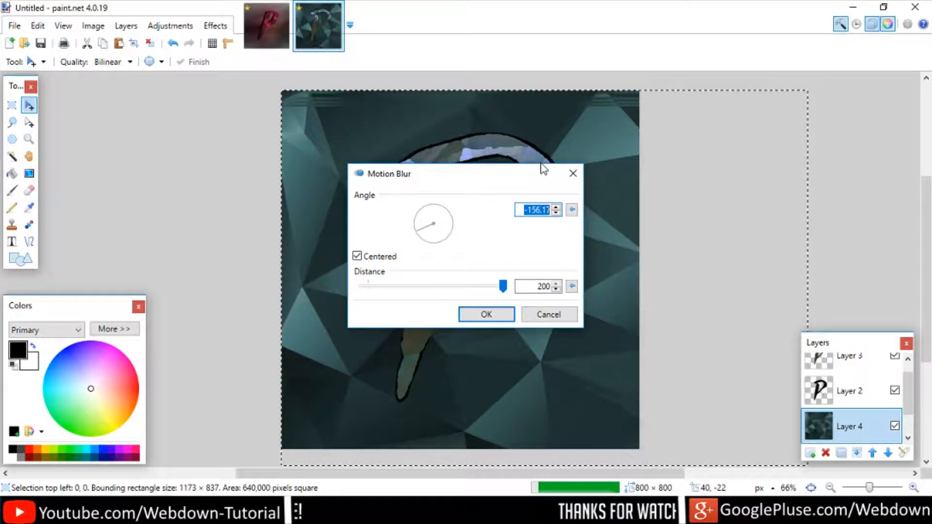
drag(541, 166, 219, 60)
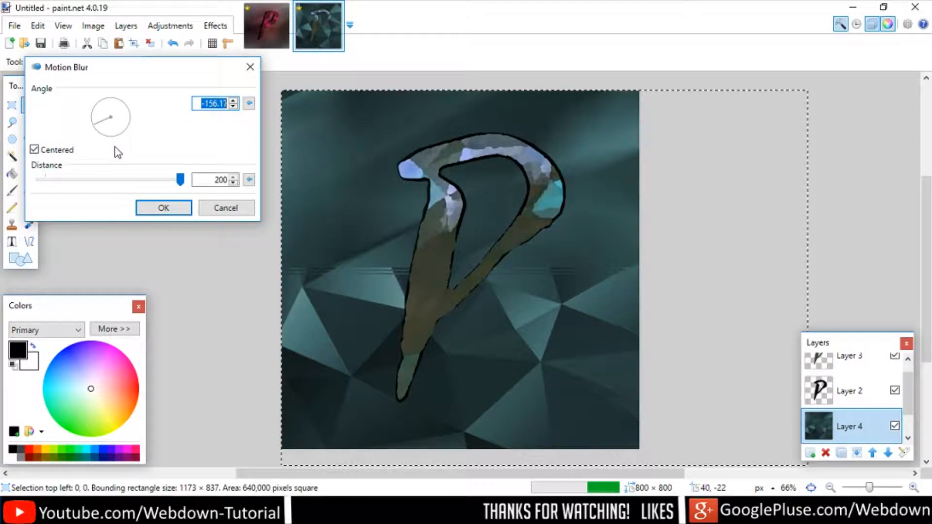
key(Return)
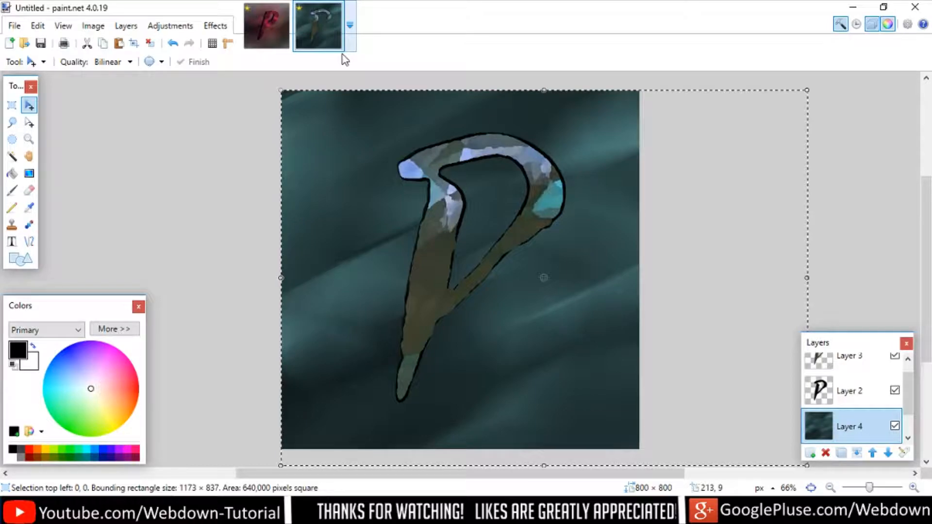
scroll(446, 209, down, 3)
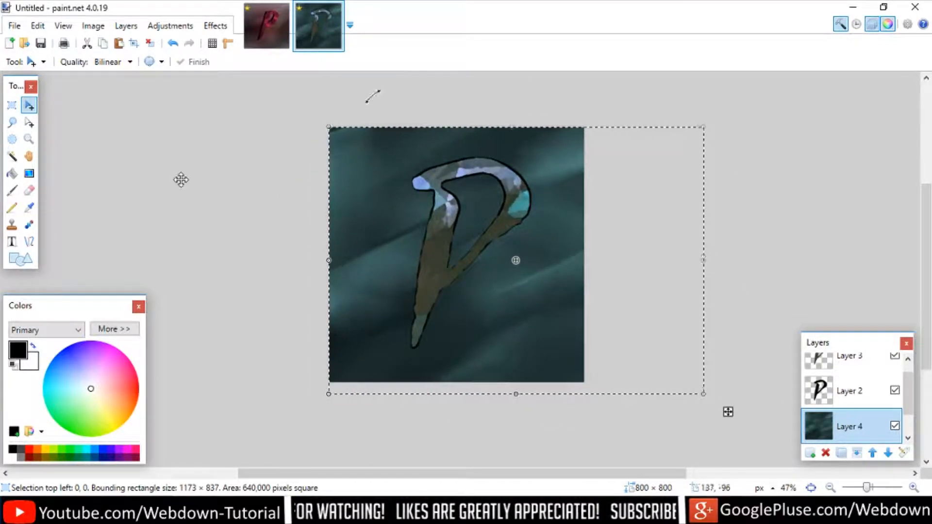
key(ctrl+d)
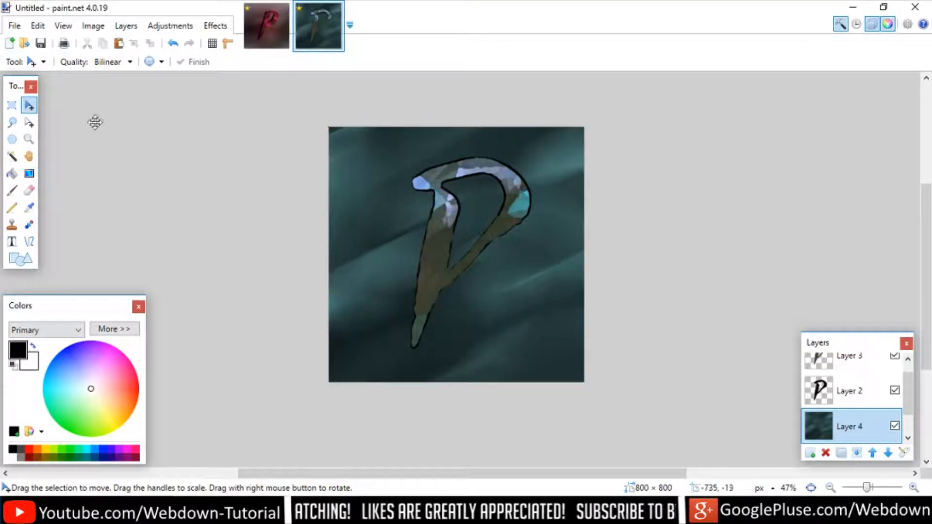
Shade the edges of the Layer 4 background with a soft Paintbrush at width 1900 and hardness 0%, returning the primary colour to black.
click(12, 190)
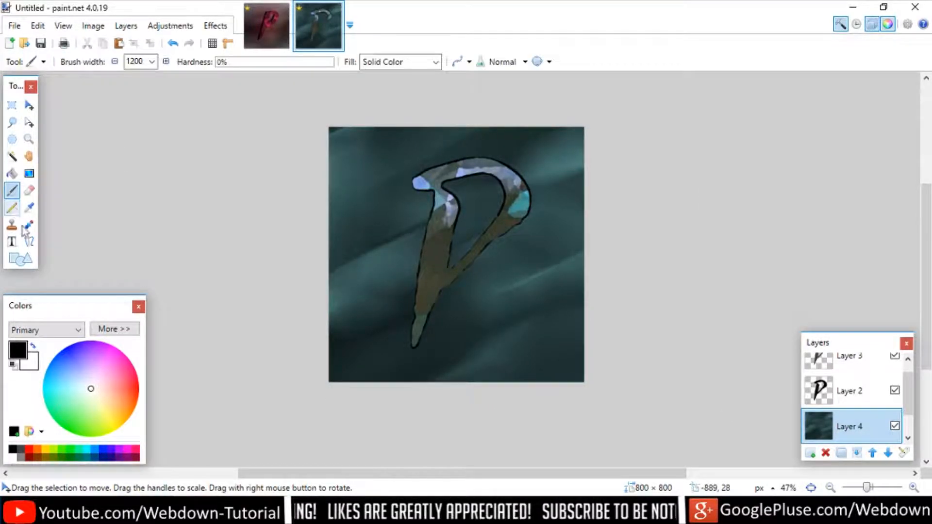
click(152, 62)
click(146, 363)
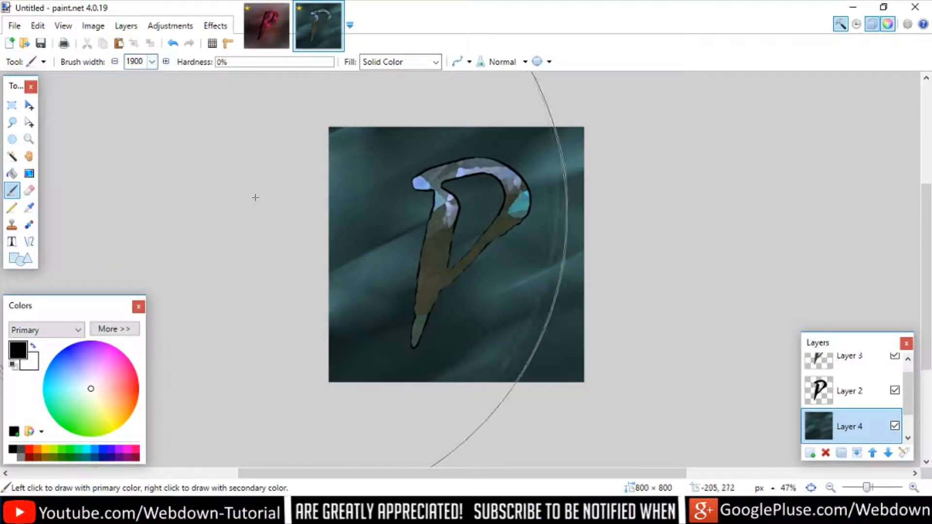
ctrl+scroll(188, 192, down, 3)
ctrl+scroll(232, 175, down, 3)
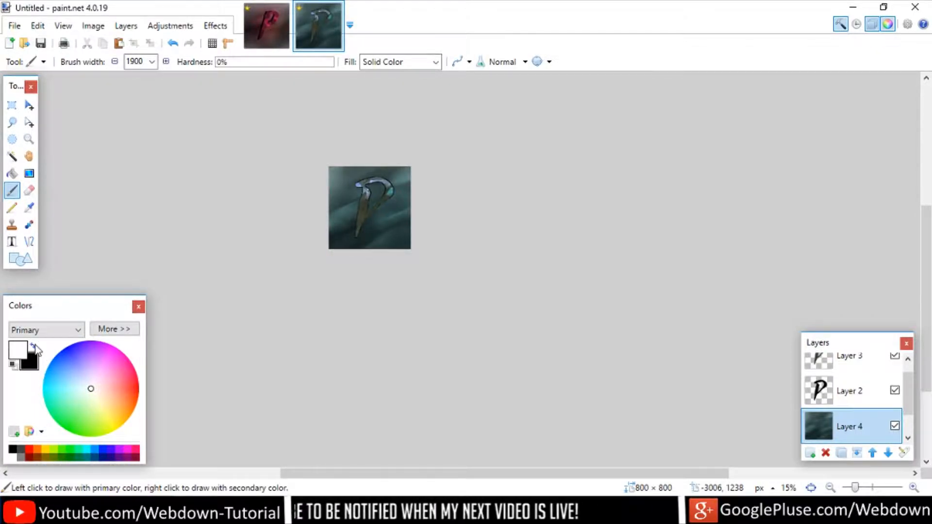
click(34, 347)
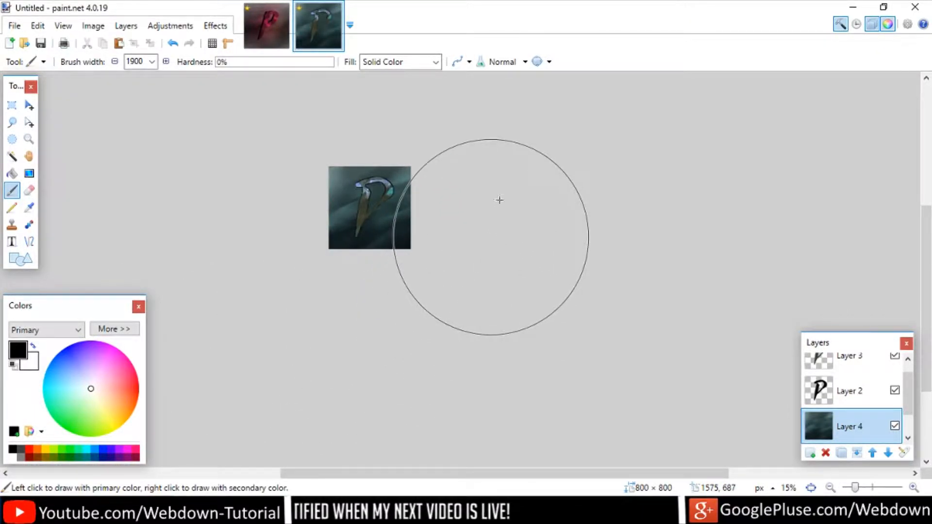
scroll(550, 364, up, 5)
scroll(550, 365, down, 3)
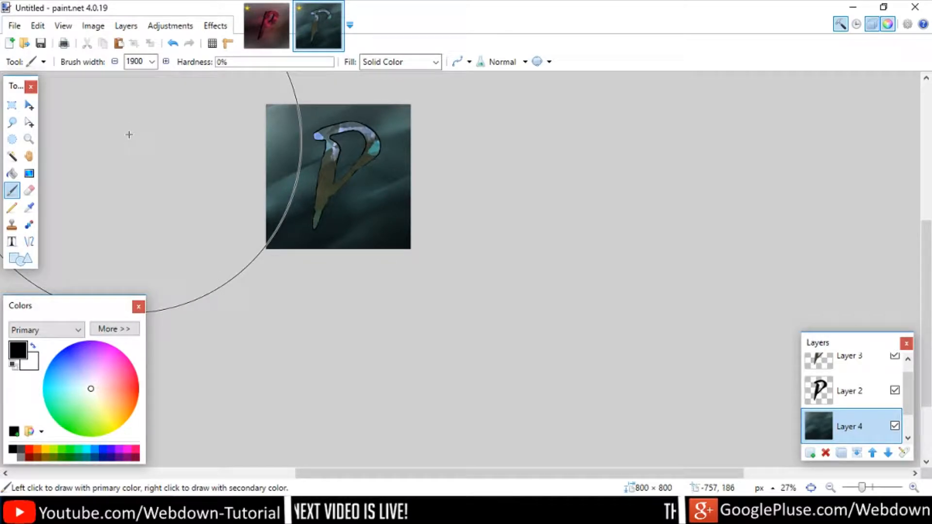
Save the logo to the Desktop under the file name Logo.png, choosing the PNG format.
click(14, 24)
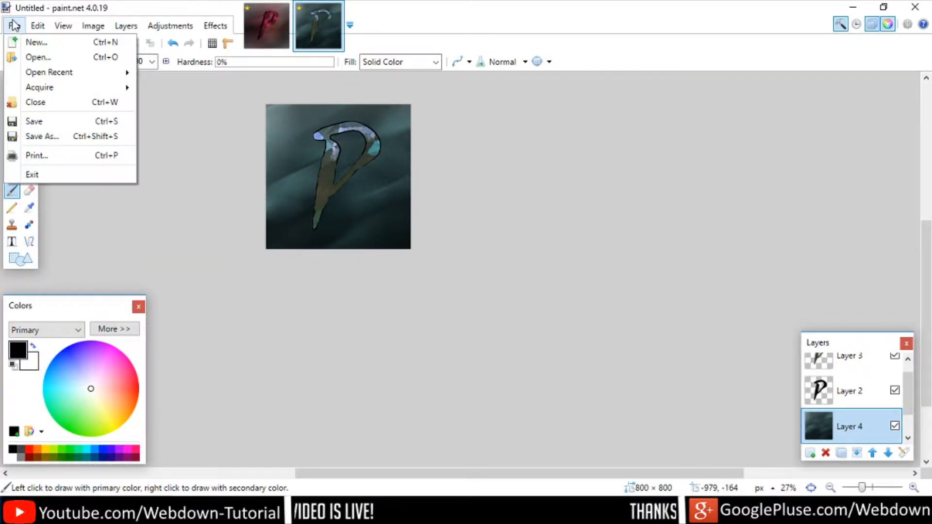
click(38, 121)
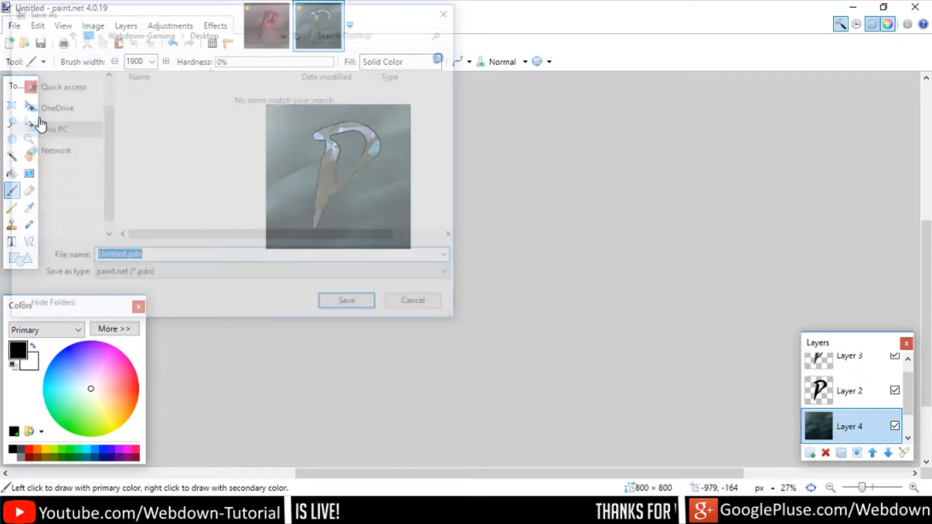
click(125, 257)
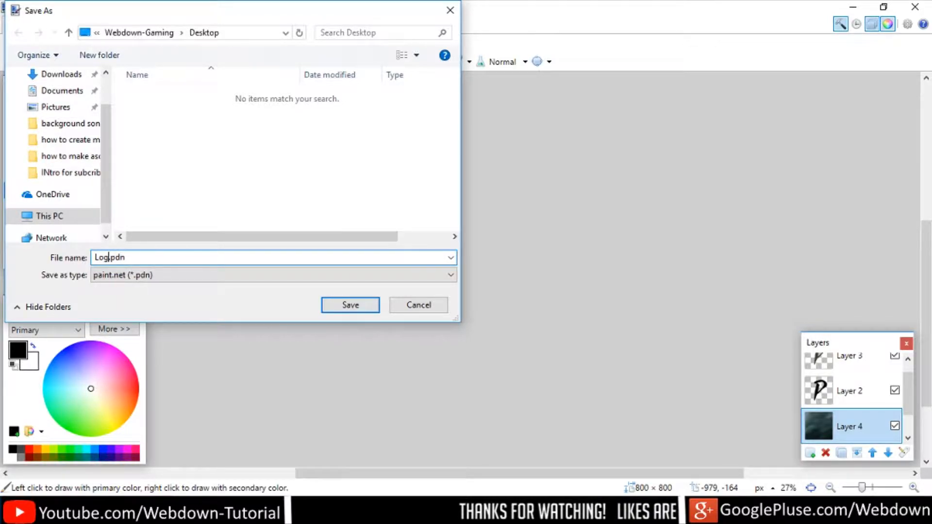
click(162, 275)
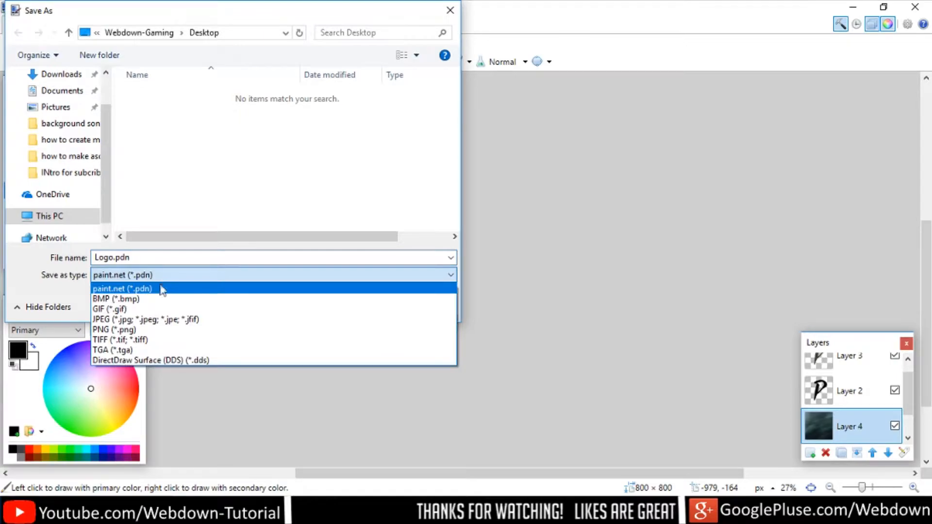
click(133, 329)
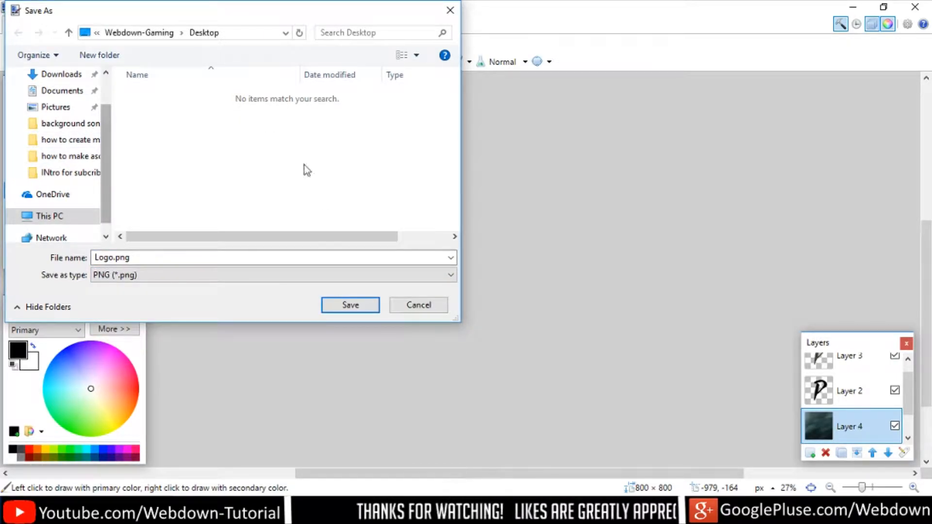
click(343, 305)
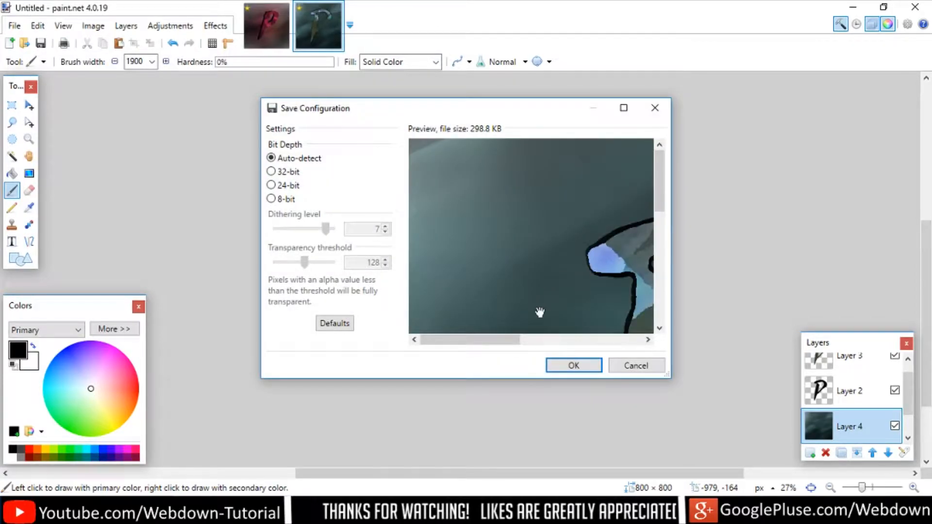
Complete the PNG export with Auto-detect bit depth and flattened layers, and minimise the editor to show the desktop.
drag(424, 170, 598, 404)
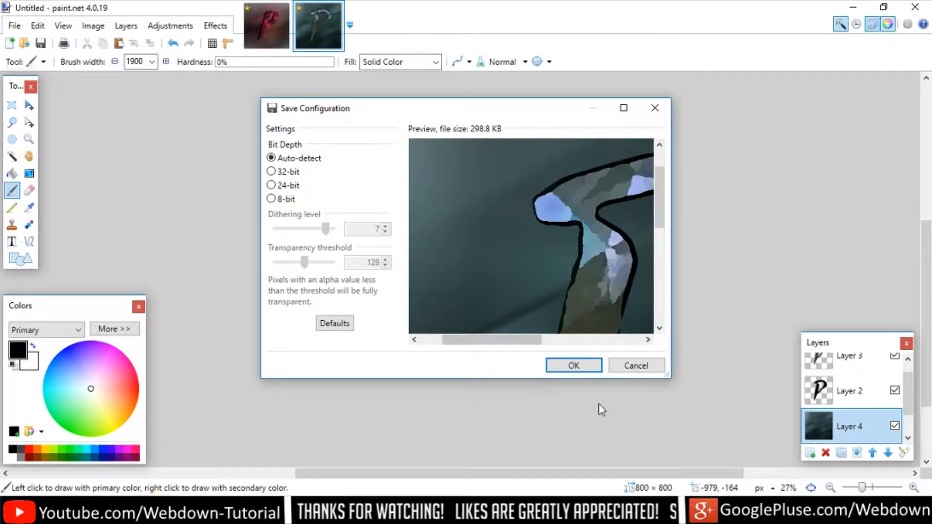
click(577, 372)
click(379, 270)
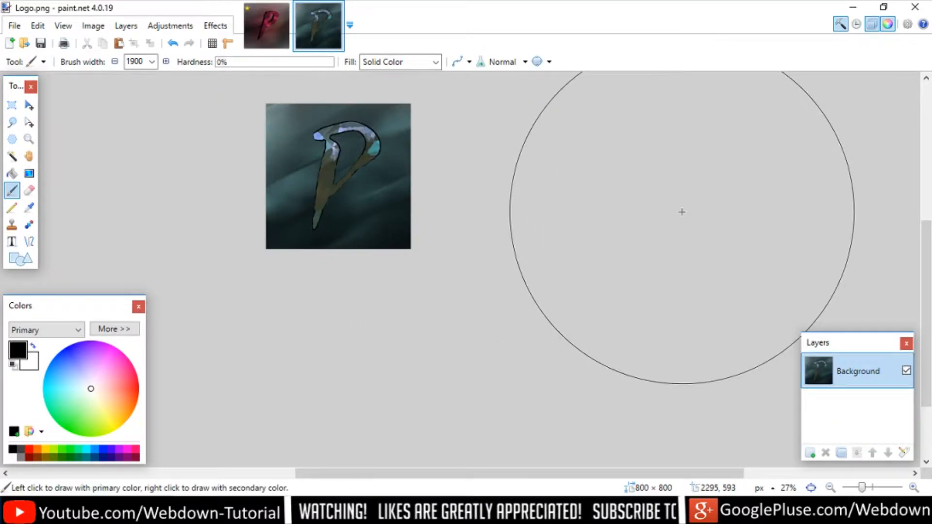
click(853, 7)
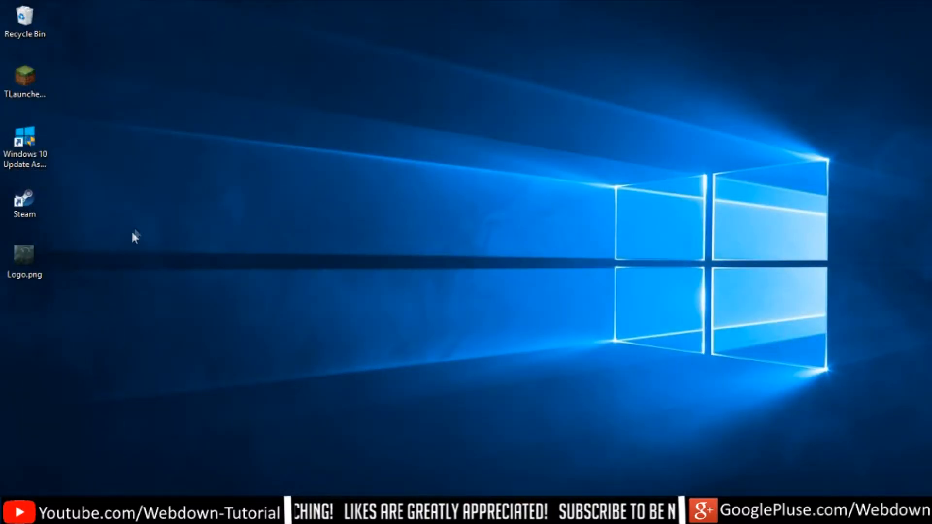